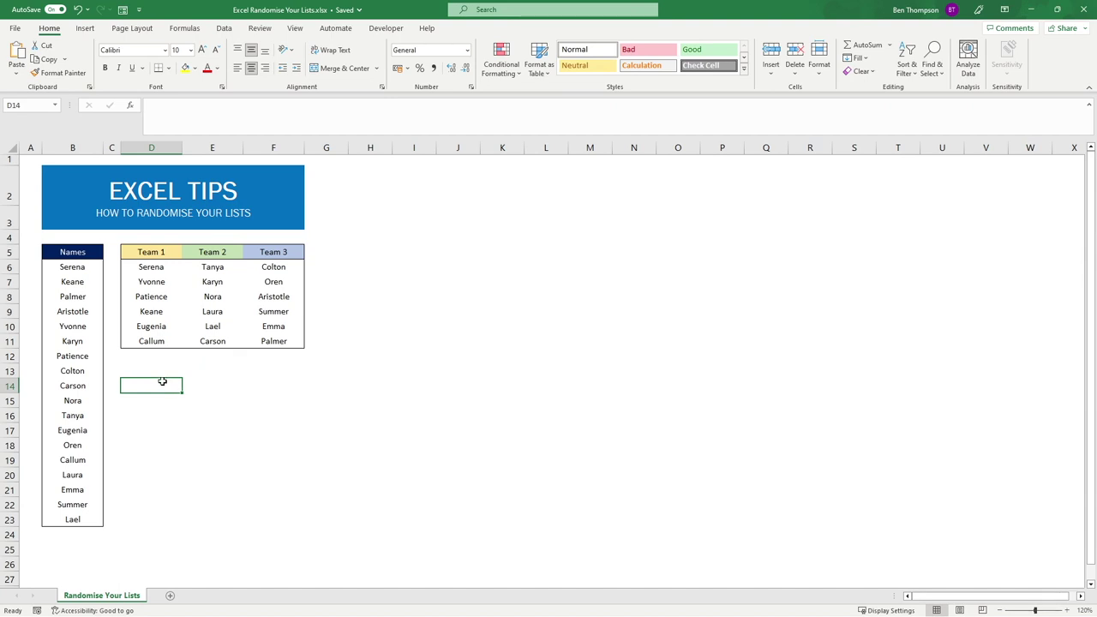
# - Recalculate four times with F9 to reshuffle the 18 names into new random teams
pyautogui.moveTo(85, 267); pyautogui.dragTo(77, 518)
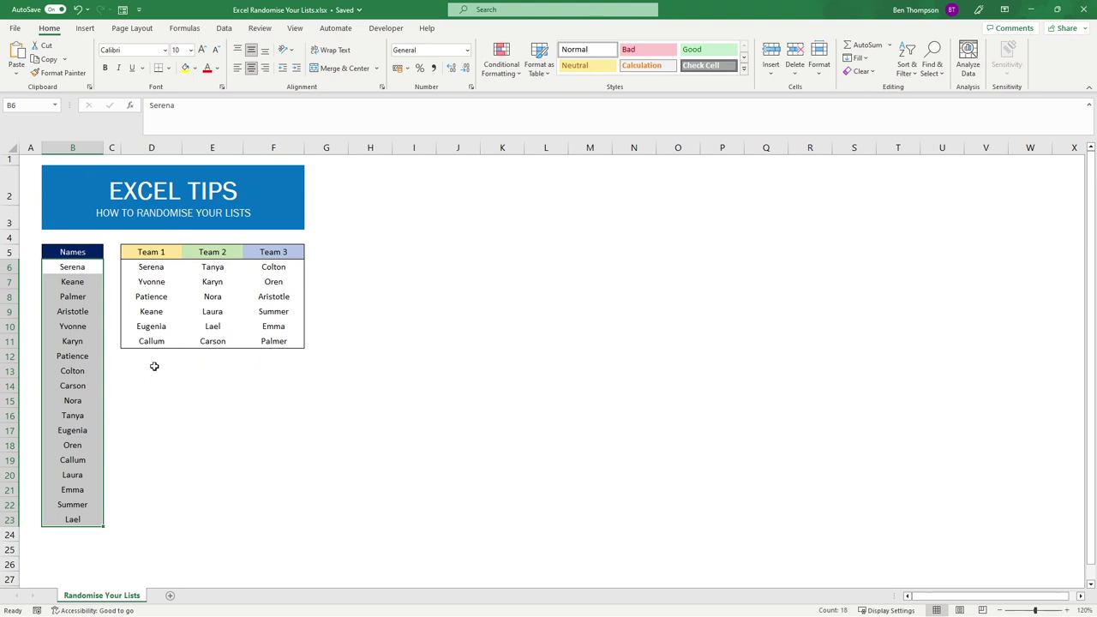
pyautogui.click(154, 366)
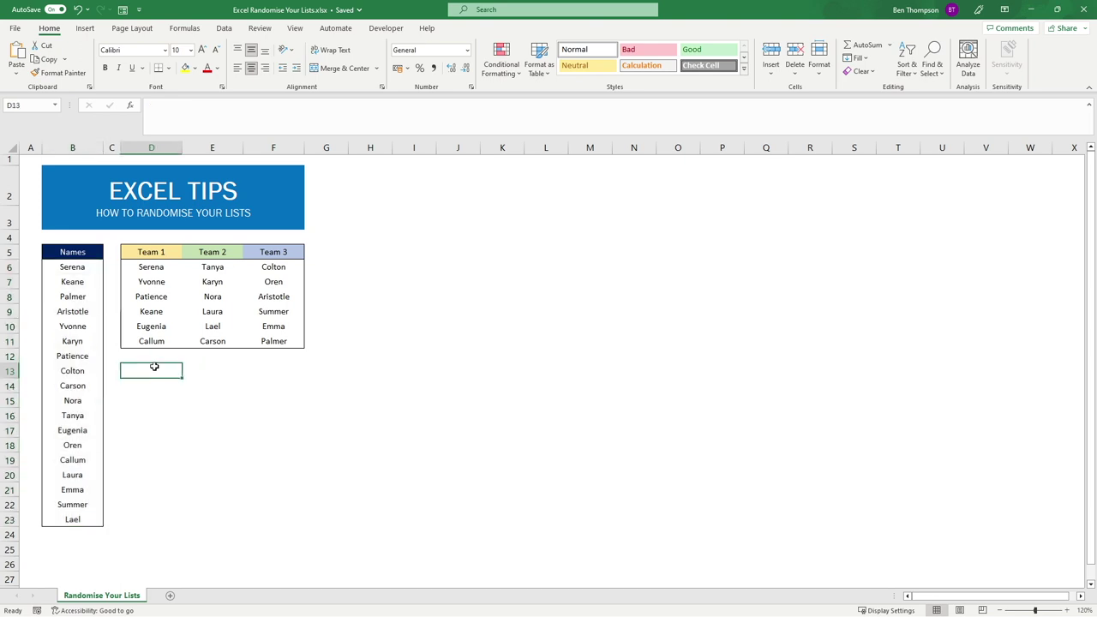
pyautogui.press('F9')
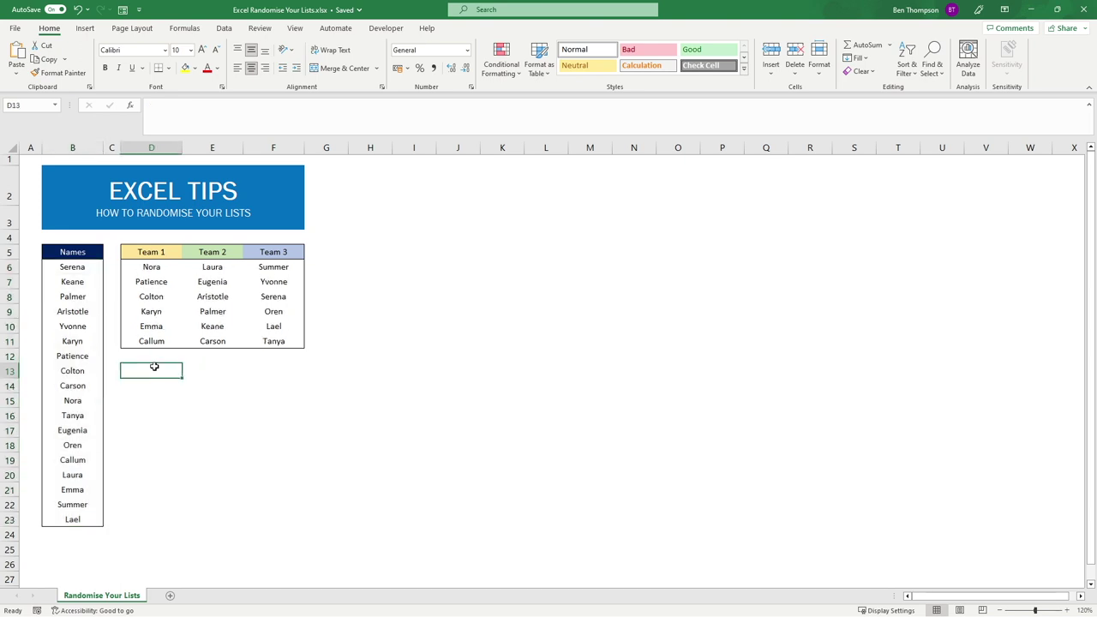
pyautogui.press('F9')
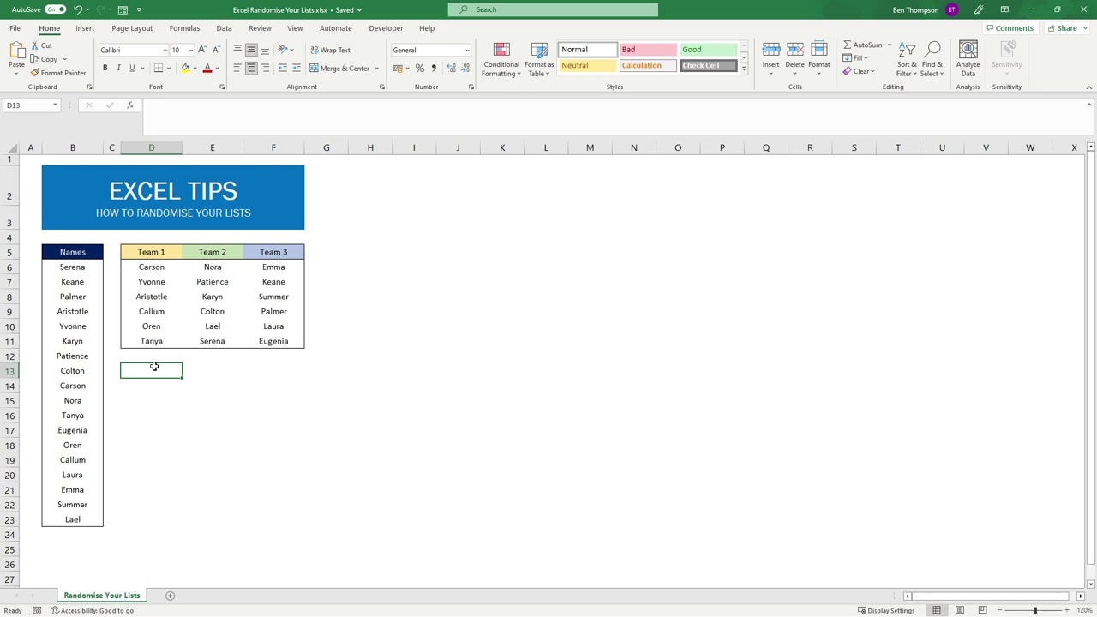
pyautogui.press('F9')
pyautogui.press('F9')
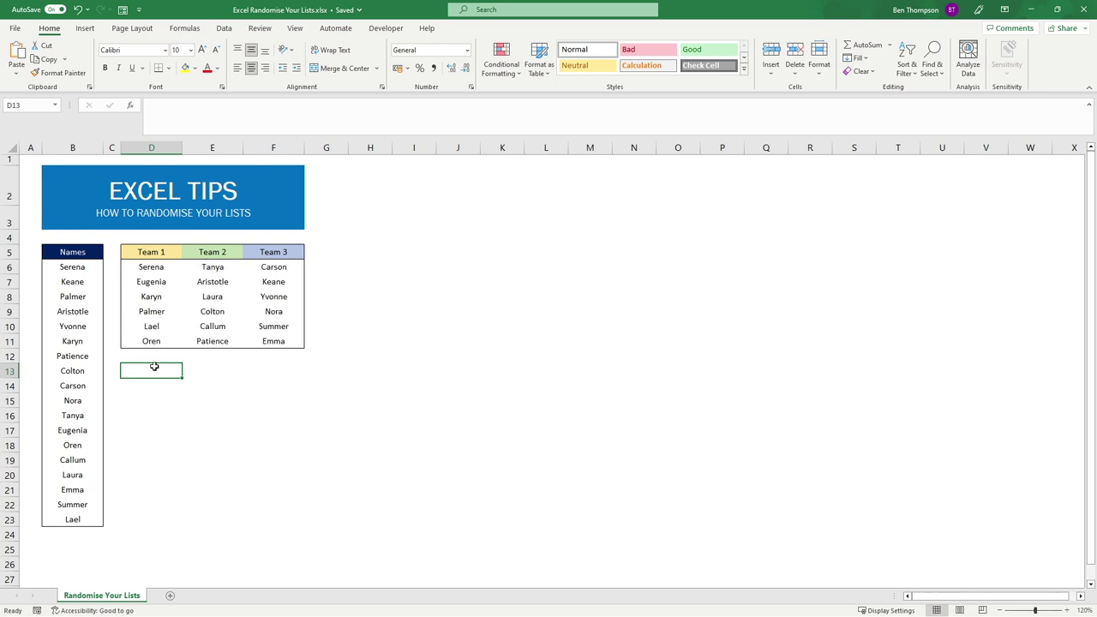
pyautogui.press('F9')
pyautogui.press('F9')
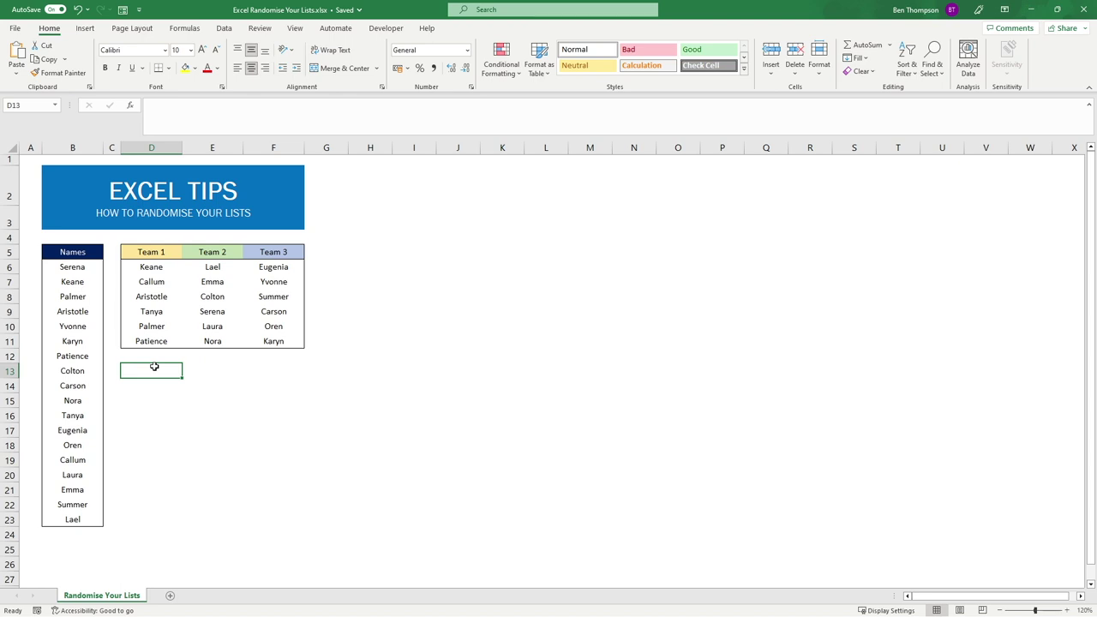
# - Replace the D6 formula with =WRAPROWS(B6:B23,3) to wrap the names three per row
pyautogui.hotkey('ctrl', 'z')
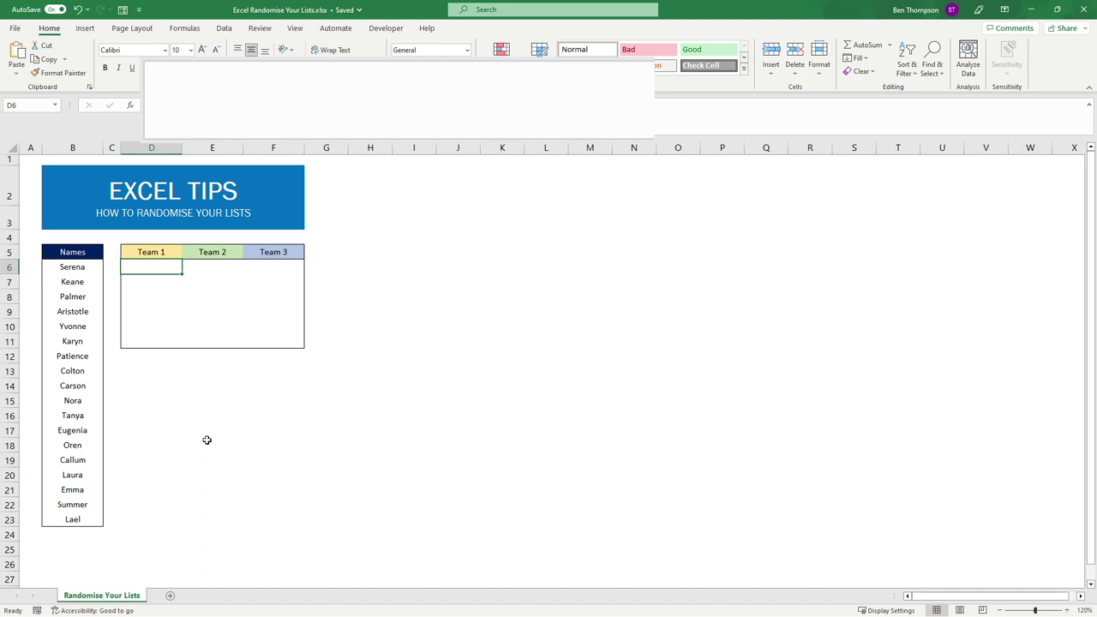
pyautogui.write('=WRAPRW')
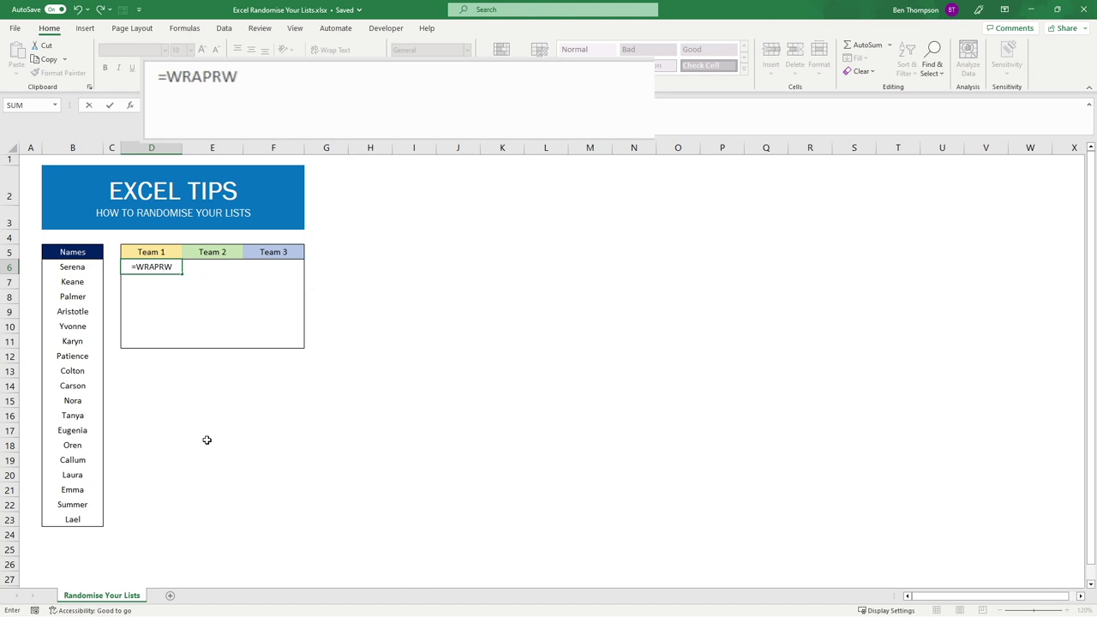
pyautogui.write('OS')
pyautogui.press('BackSpace')
pyautogui.press('BackSpace')
pyautogui.press('BackSpace')
pyautogui.write('OWS')
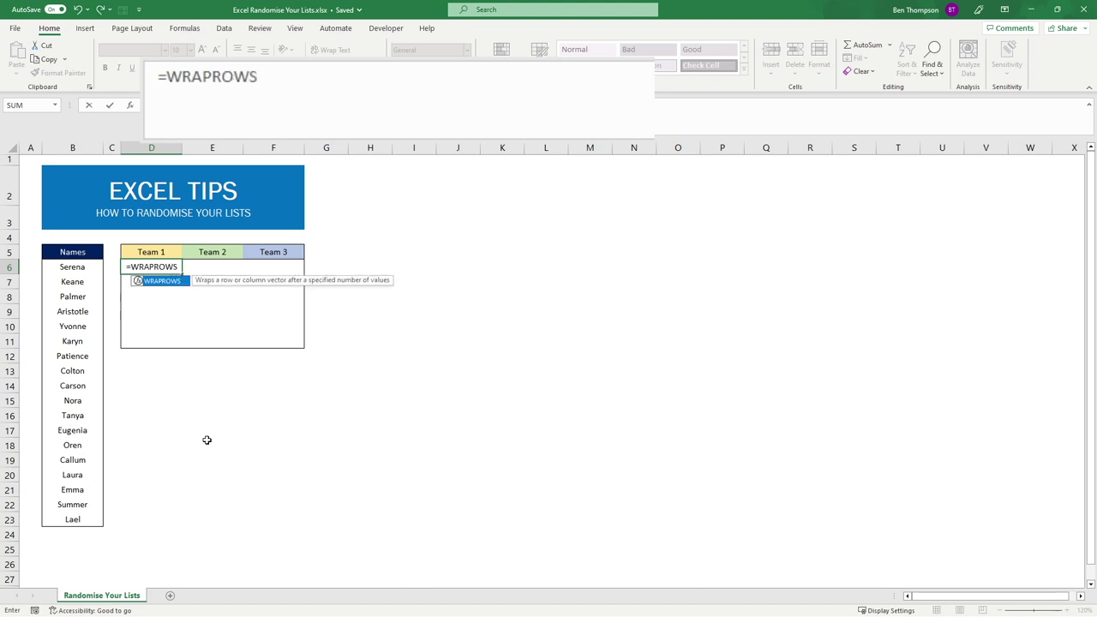
pyautogui.write('(')
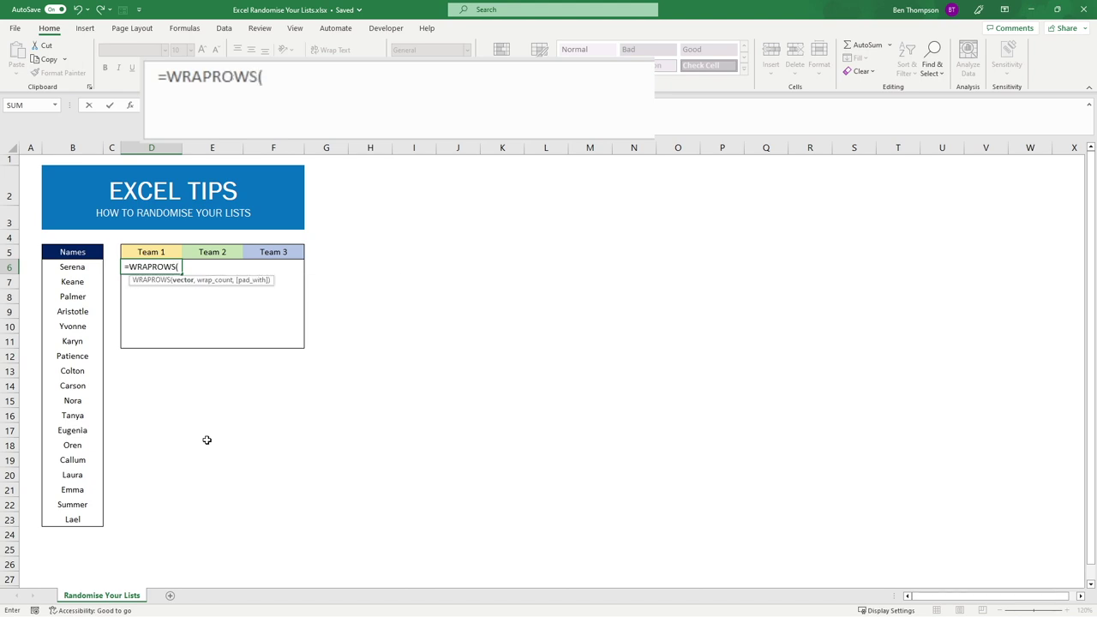
pyautogui.moveTo(78, 266); pyautogui.dragTo(83, 520)
pyautogui.write(',')
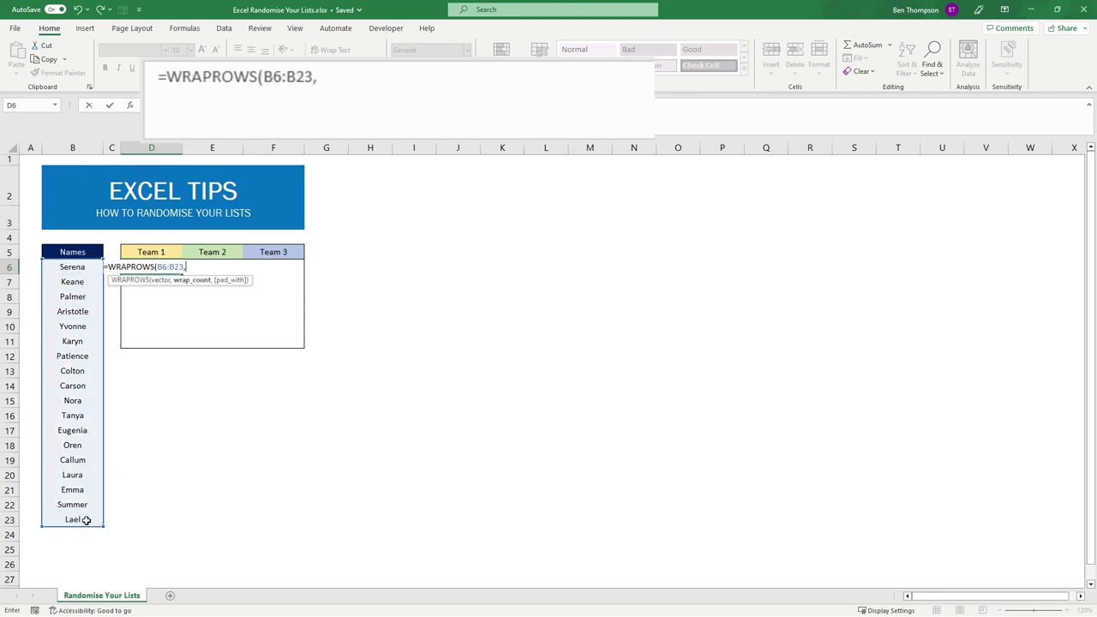
pyautogui.write('3')
pyautogui.write(')')
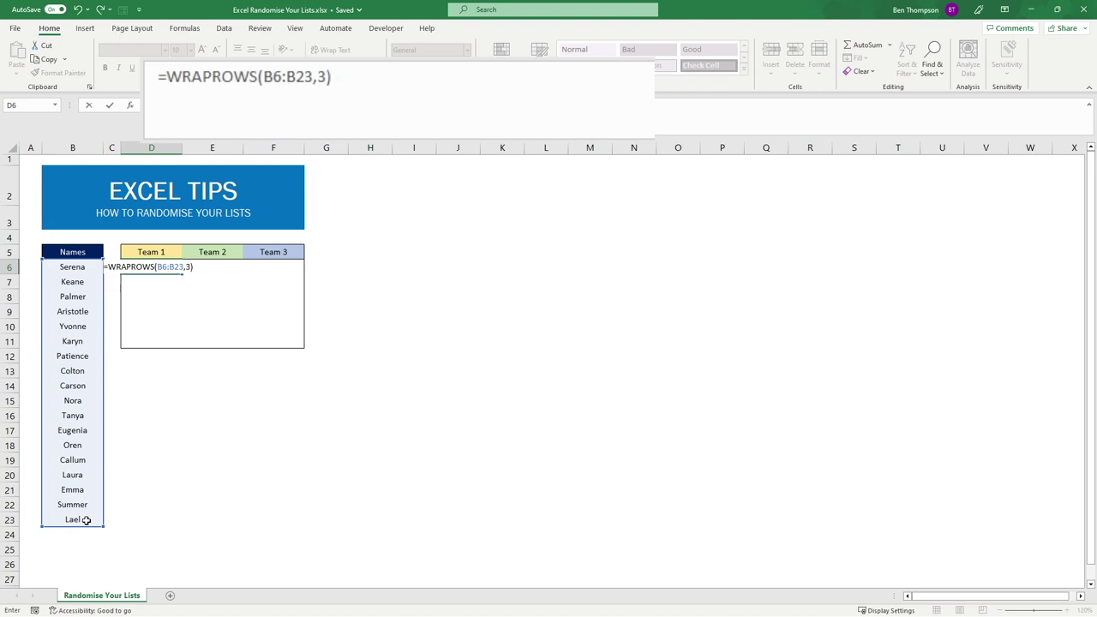
pyautogui.press('Return')
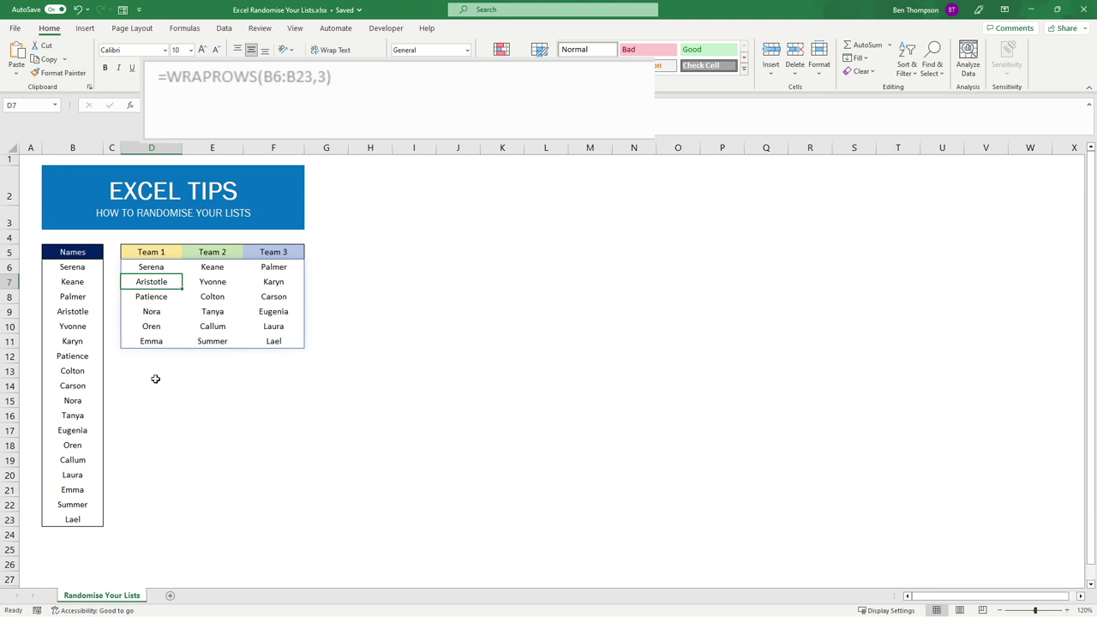
# - Compare the first spilled team row with the first three names, Serena to Palmer
pyautogui.click(161, 269)
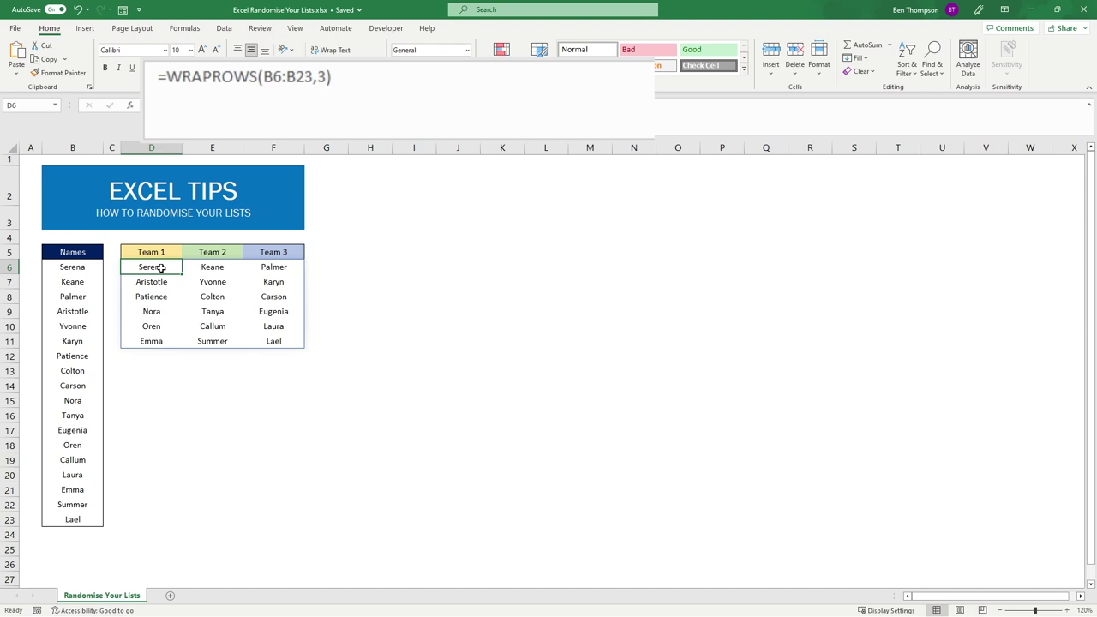
pyautogui.moveTo(155, 268); pyautogui.dragTo(260, 271)
pyautogui.click(87, 269)
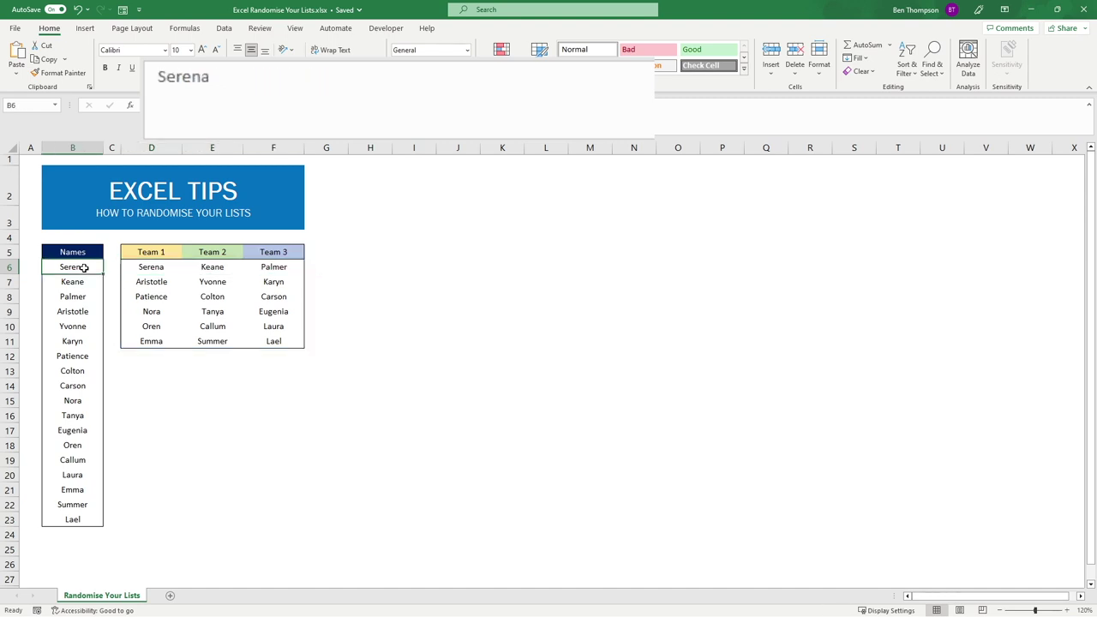
pyautogui.moveTo(92, 268); pyautogui.dragTo(94, 297)
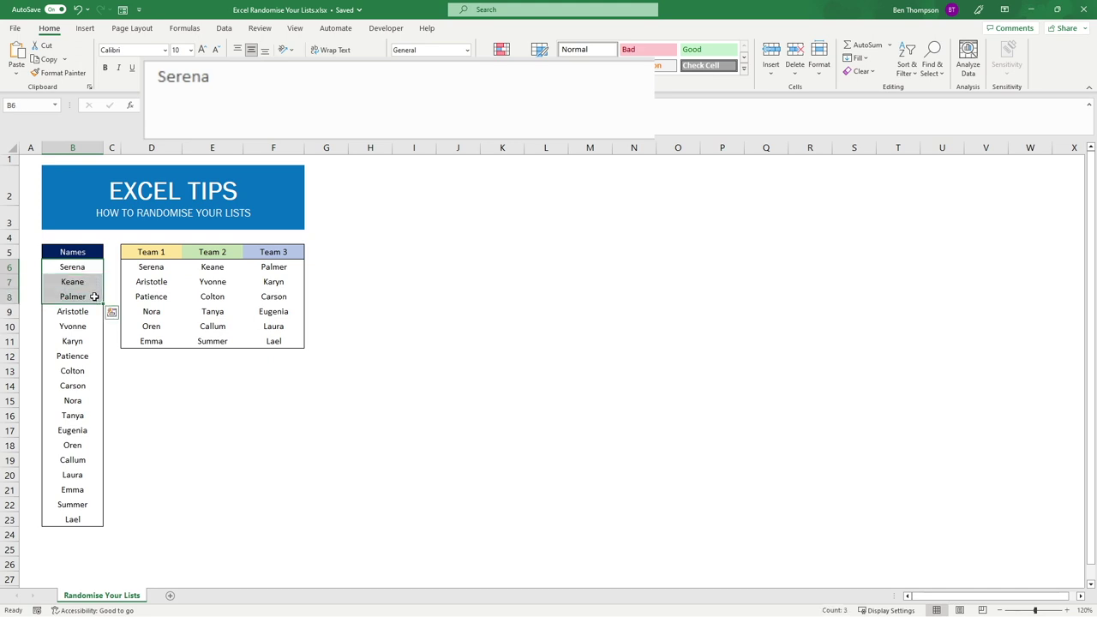
pyautogui.click(173, 362)
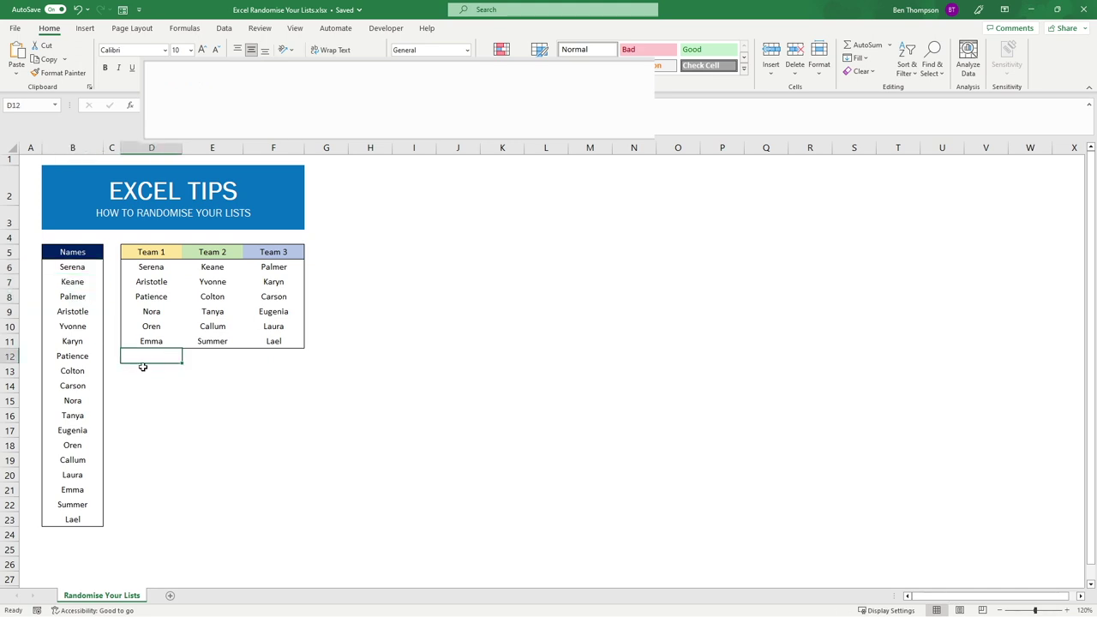
# - Check the Team 1 names from Serena to Emma against the list, then reselect D6
pyautogui.click(146, 365)
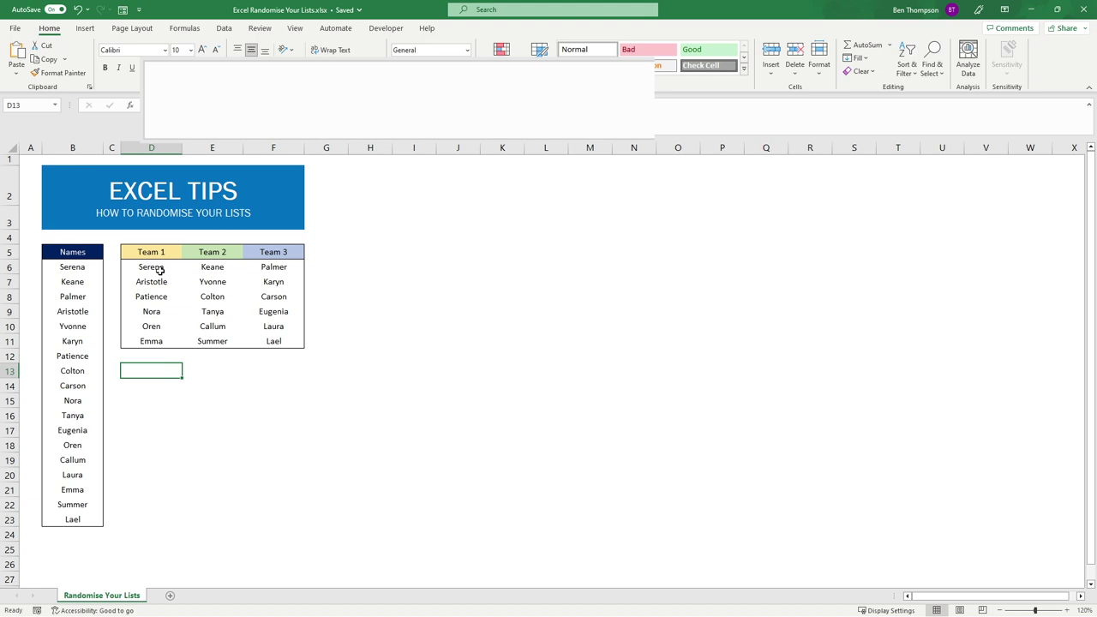
pyautogui.moveTo(159, 270); pyautogui.dragTo(167, 334)
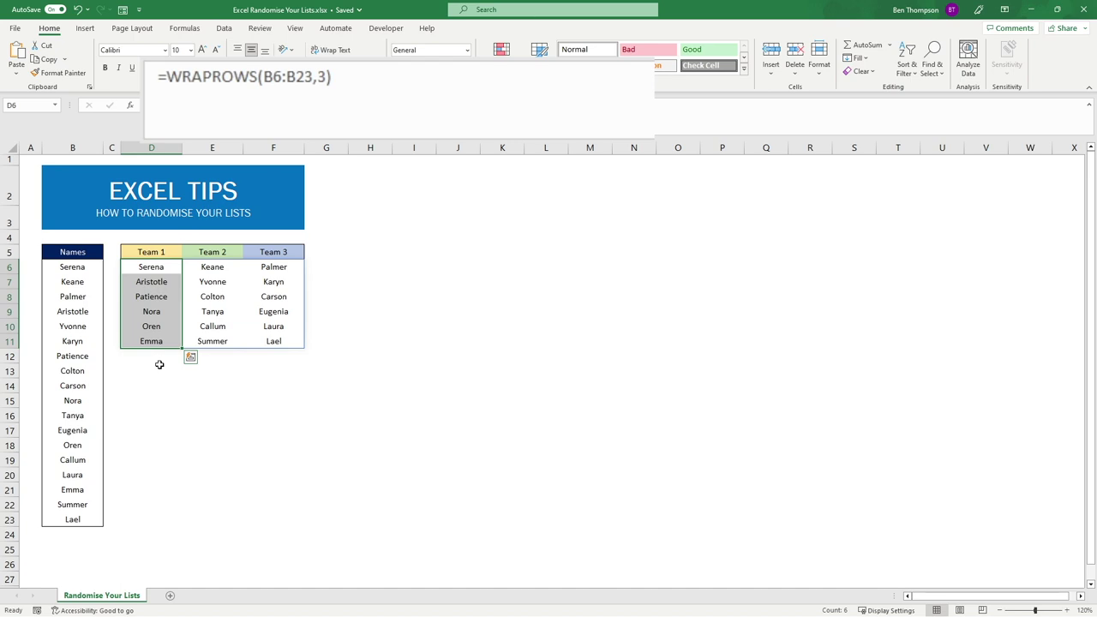
pyautogui.click(81, 266)
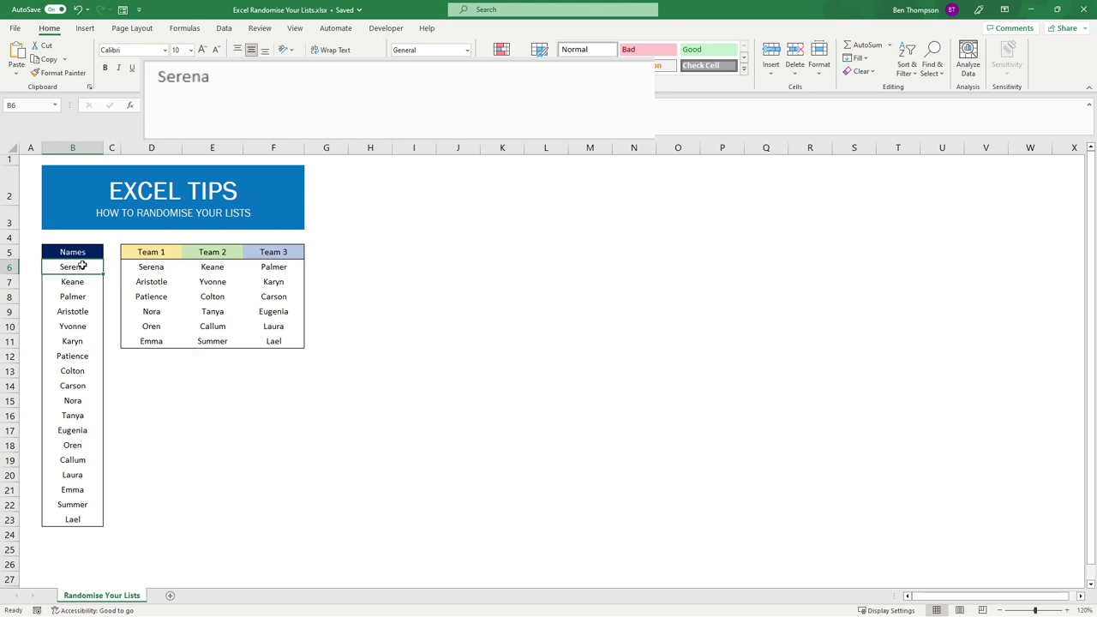
pyautogui.click(151, 266)
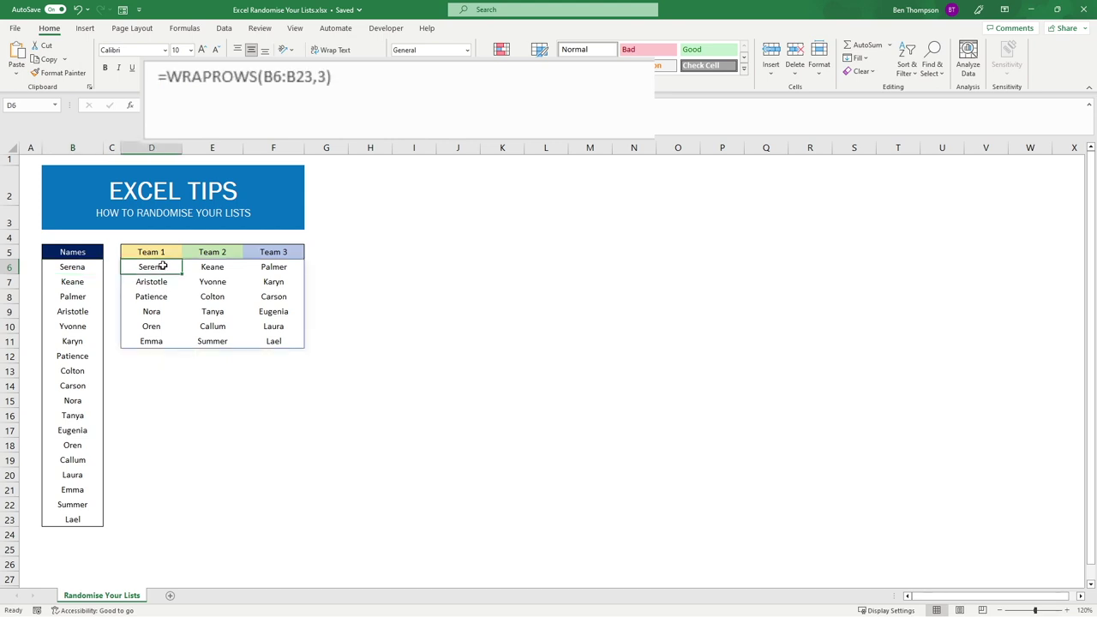
# - Wrap the B6:B23 reference in the D6 formula inside SORTBY(B6:B23,
pyautogui.moveTo(269, 79); pyautogui.dragTo(313, 86)
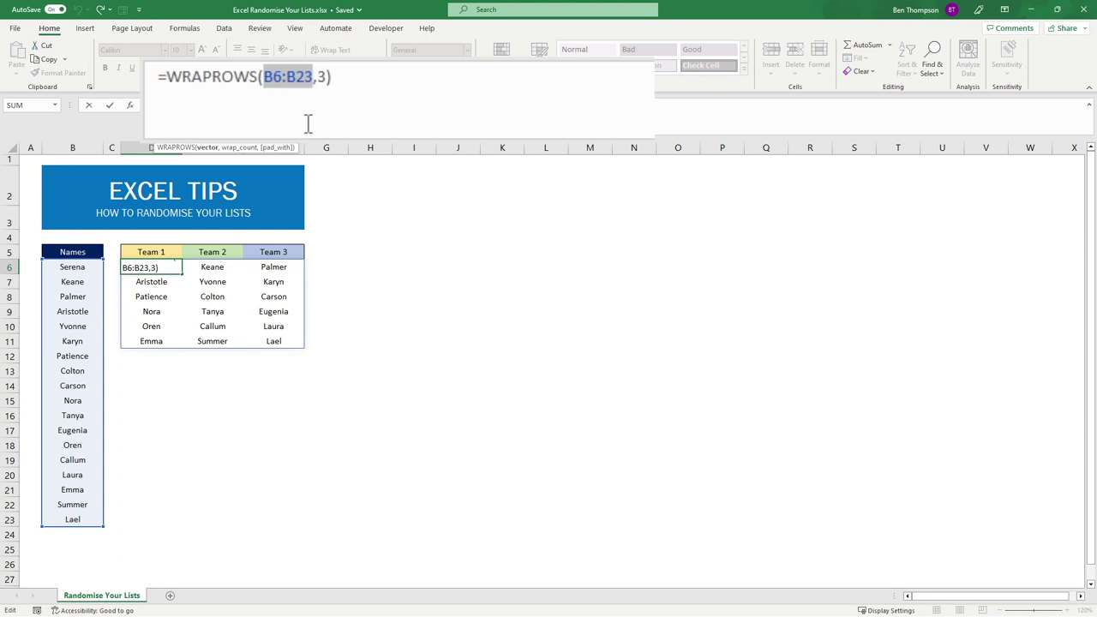
pyautogui.write('SORTBY')
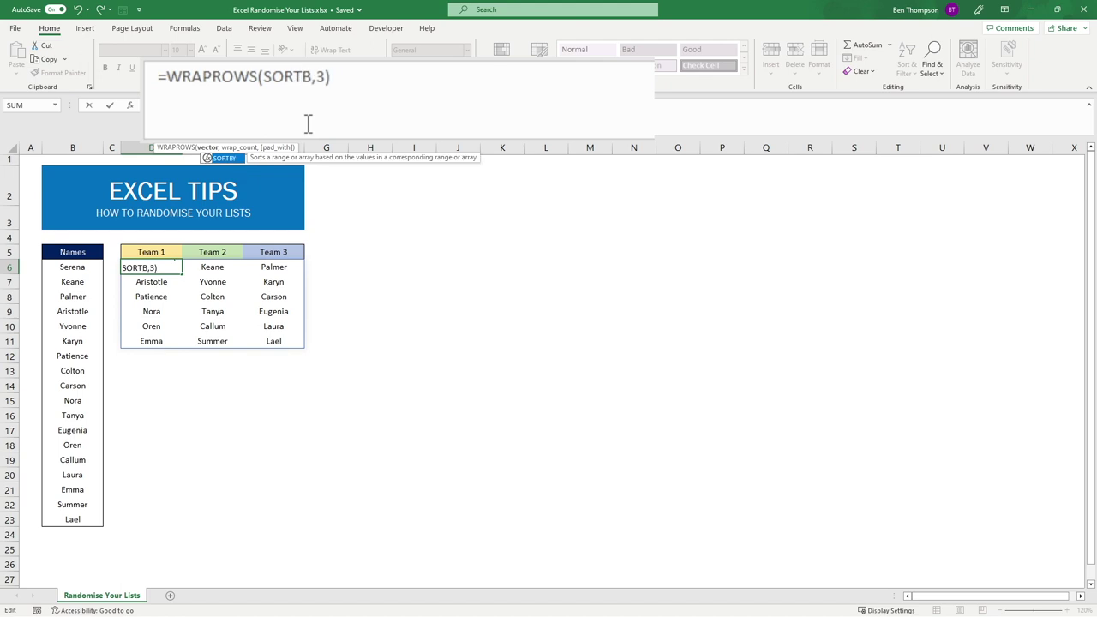
pyautogui.write('(')
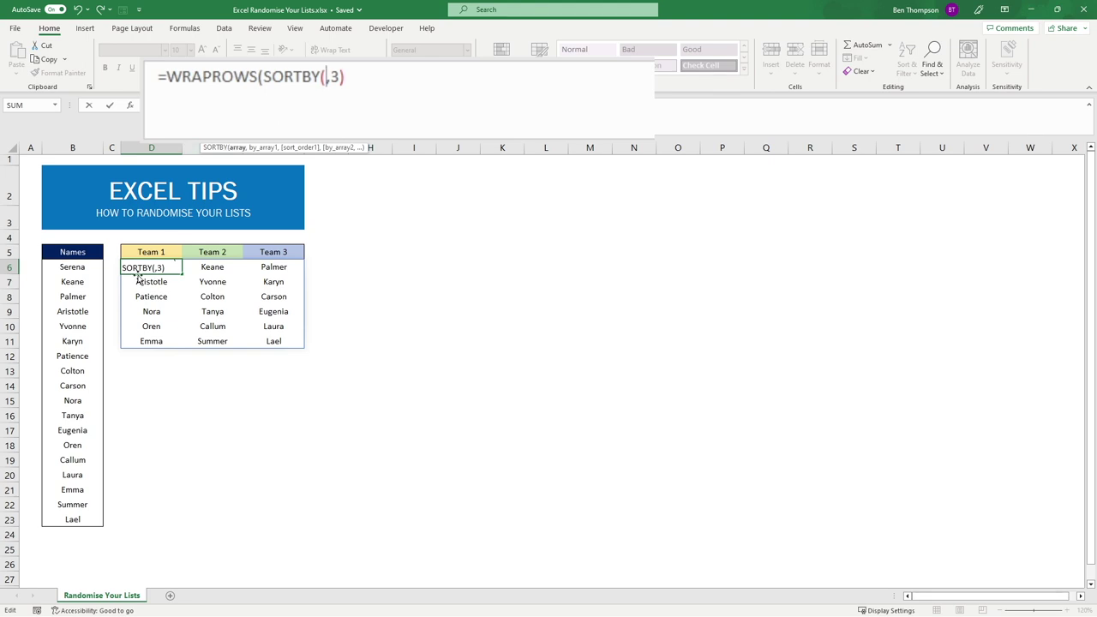
pyautogui.click(81, 268)
pyautogui.moveTo(82, 268); pyautogui.dragTo(83, 515)
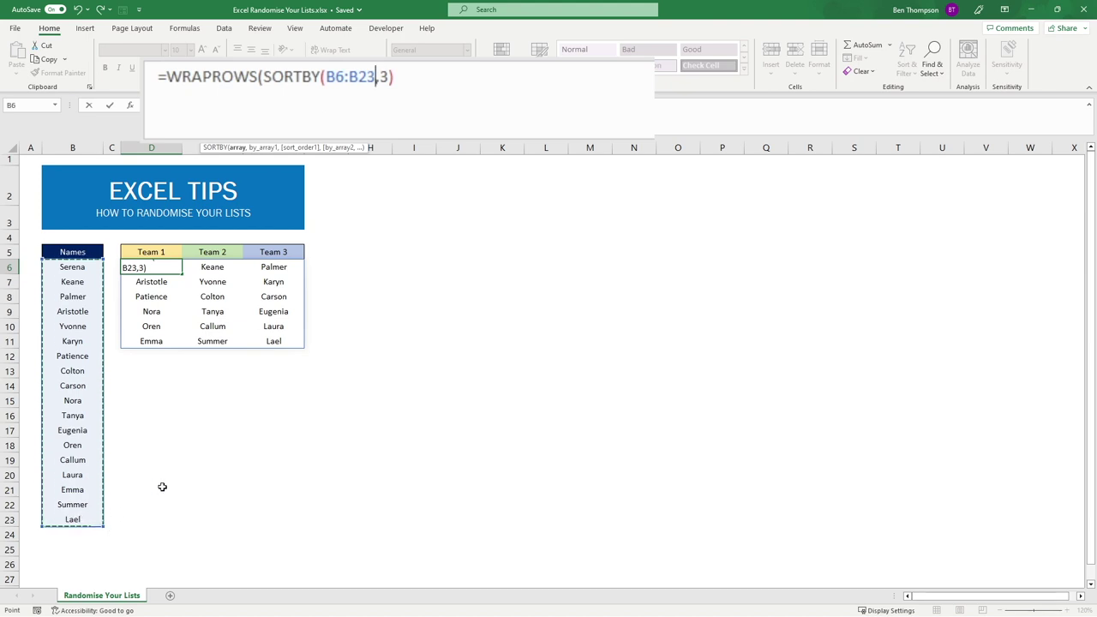
pyautogui.write(',')
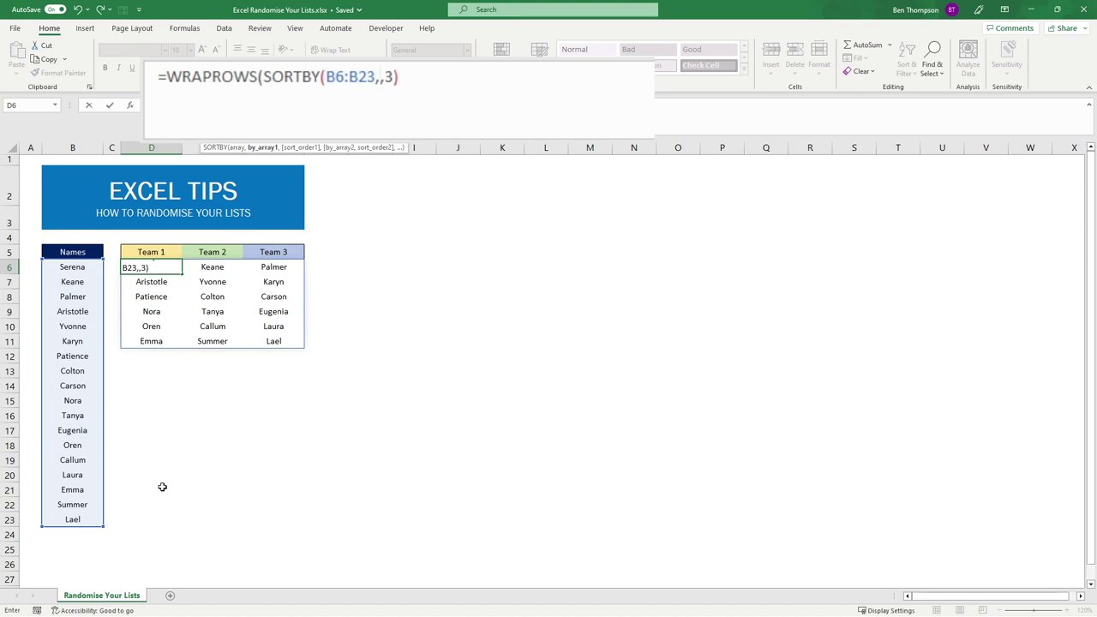
# - Add RANDARRAY(COUNTA(B6:B23 as the SORTBY sort key
pyautogui.write('RANDARRA')
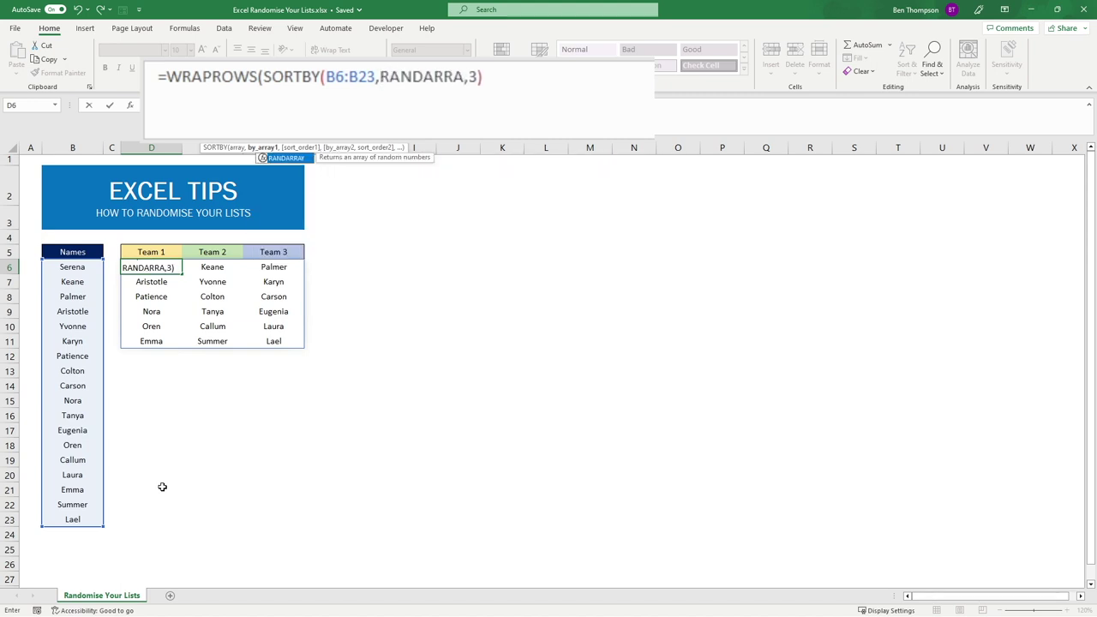
pyautogui.write('Y(')
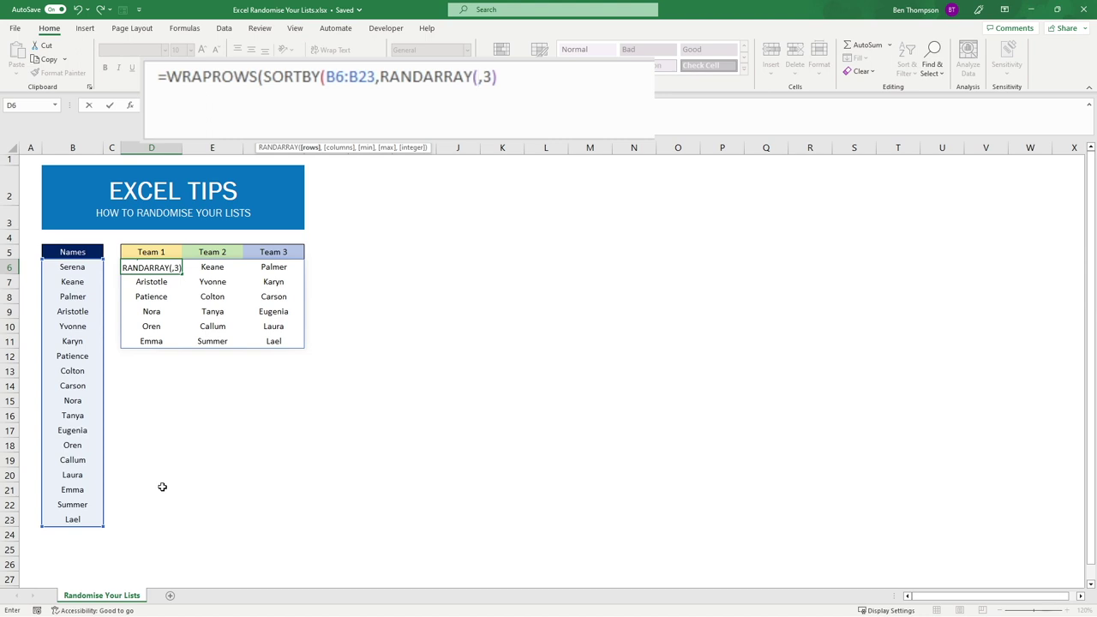
pyautogui.write('COUNTA')
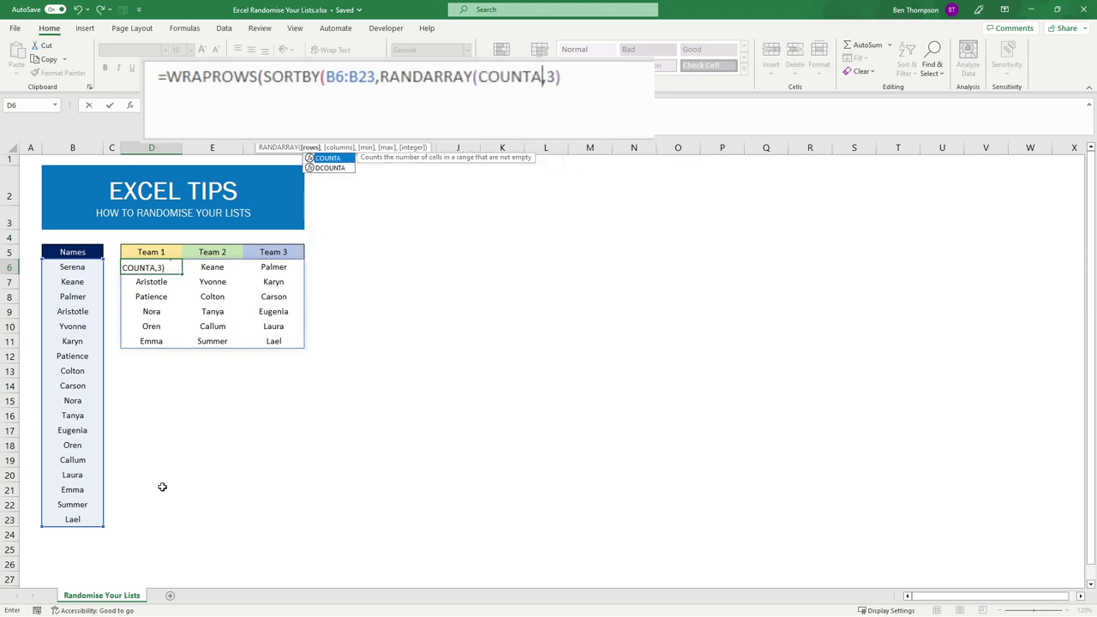
pyautogui.write('(')
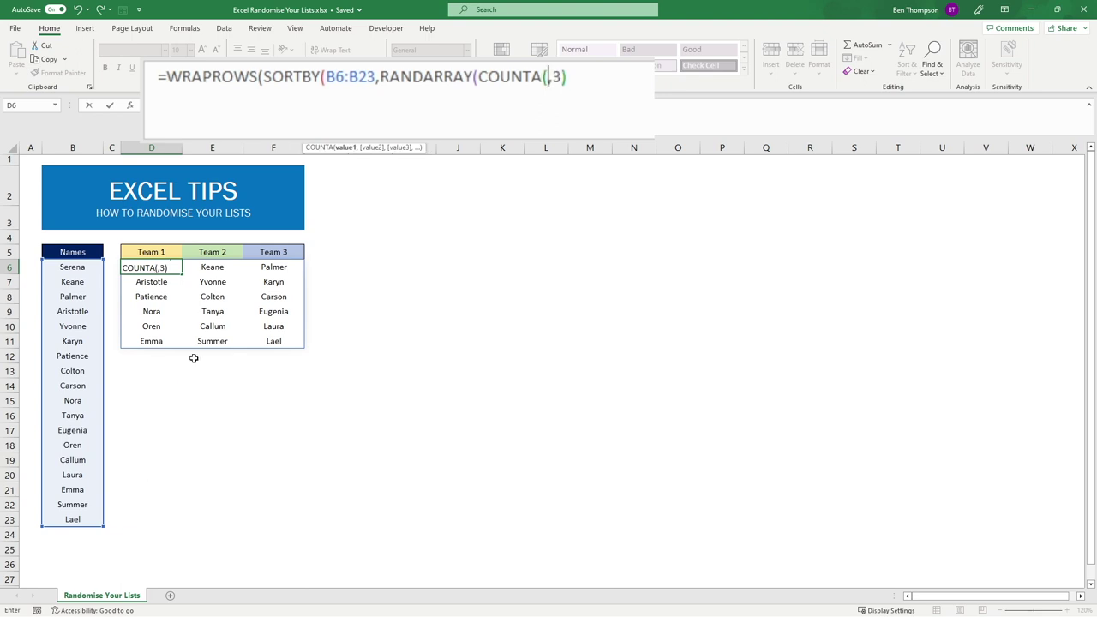
pyautogui.moveTo(83, 268); pyautogui.dragTo(94, 524)
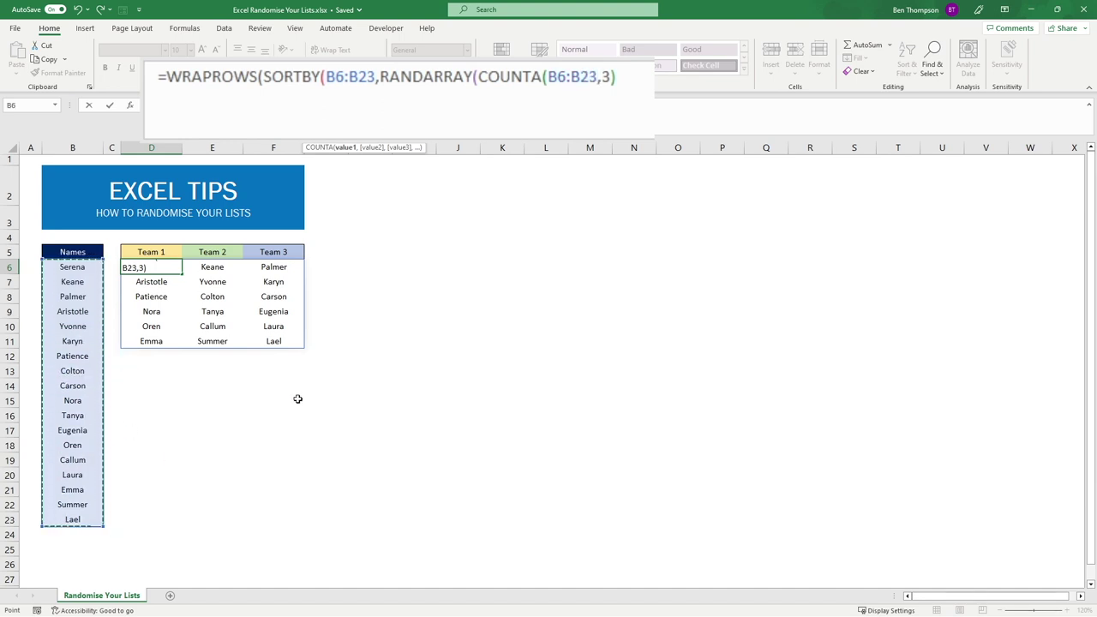
# - Close the COUNTA, RANDARRAY and SORTBY brackets so the formula ends with ),3)
pyautogui.write(')')
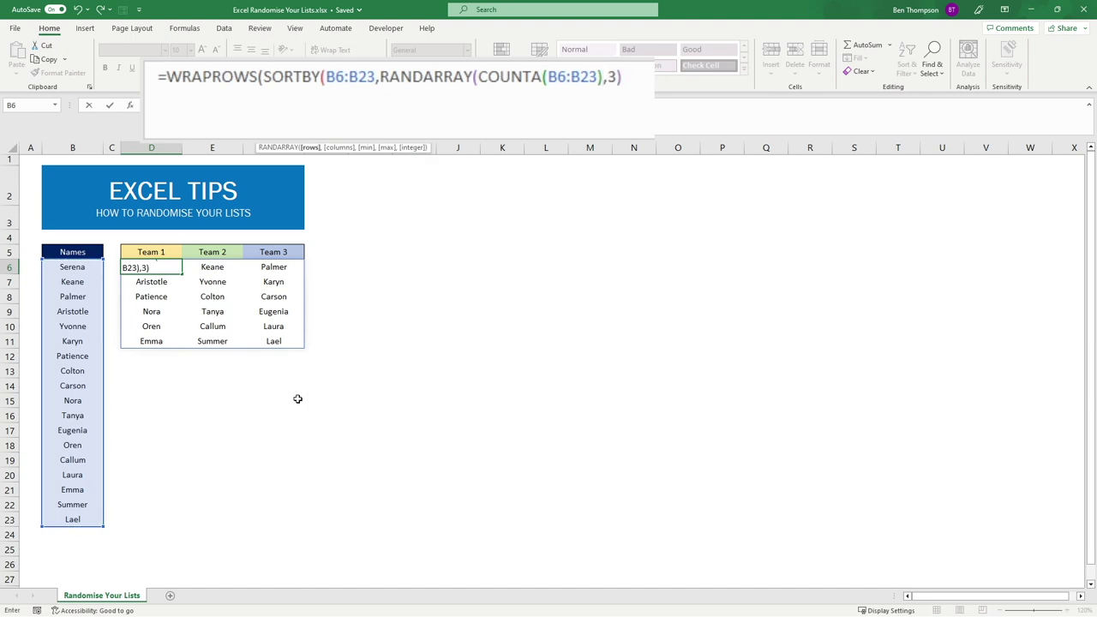
pyautogui.press('Left')
pyautogui.press('Left')
pyautogui.press('Left')
pyautogui.write(')')
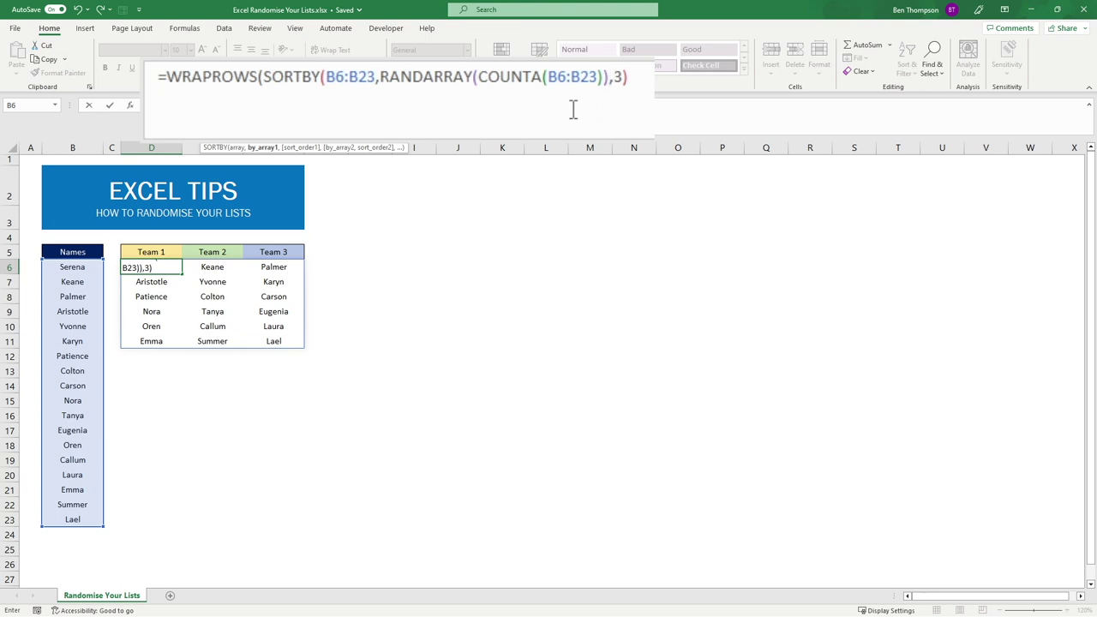
pyautogui.write(')')
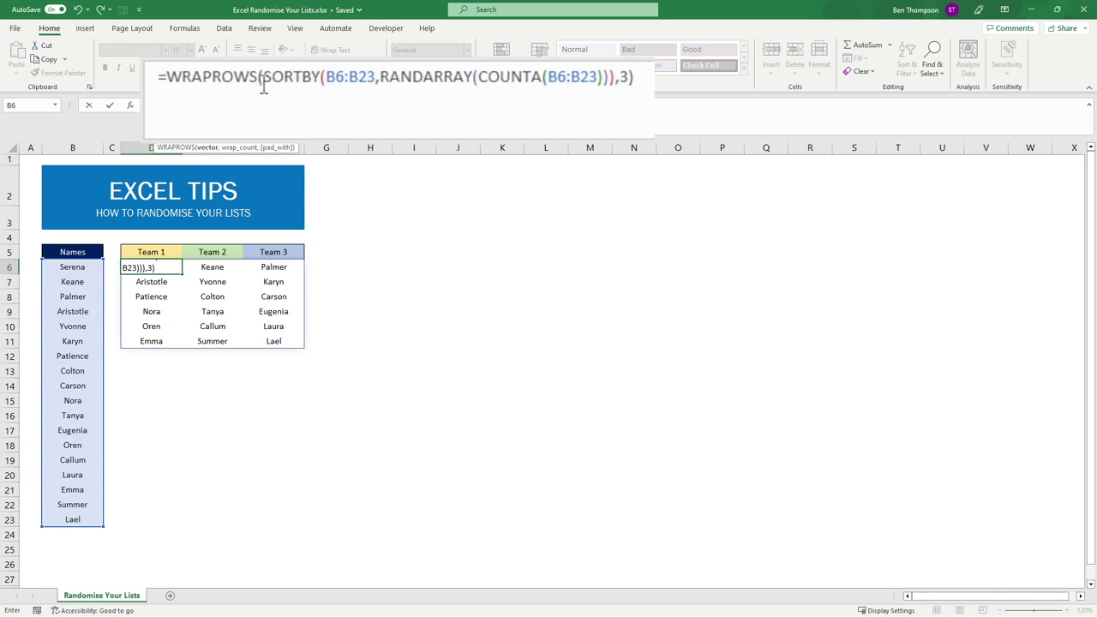
# - Review the SORTBY list and the wrap count 3 in the formula bar
pyautogui.moveTo(262, 79); pyautogui.dragTo(614, 84)
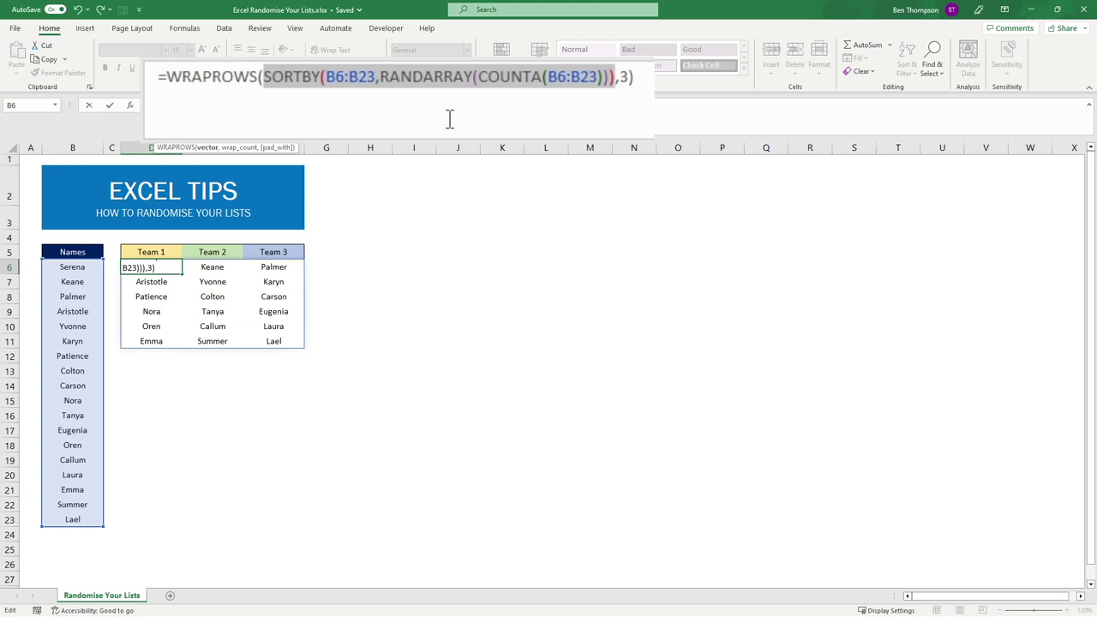
pyautogui.click(634, 76)
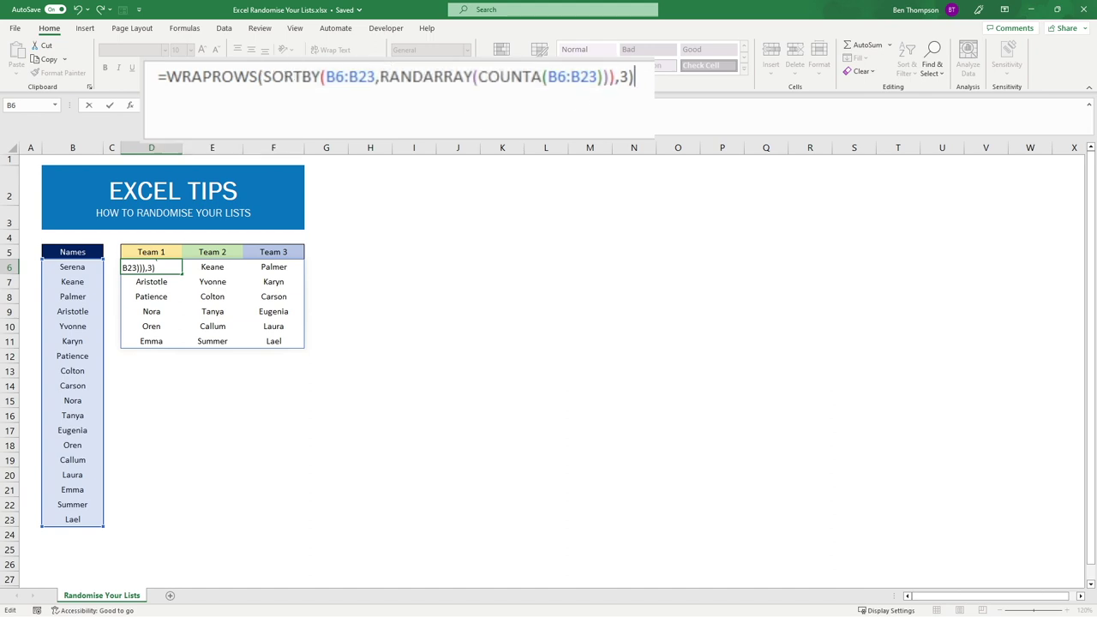
pyautogui.doubleClick(625, 76)
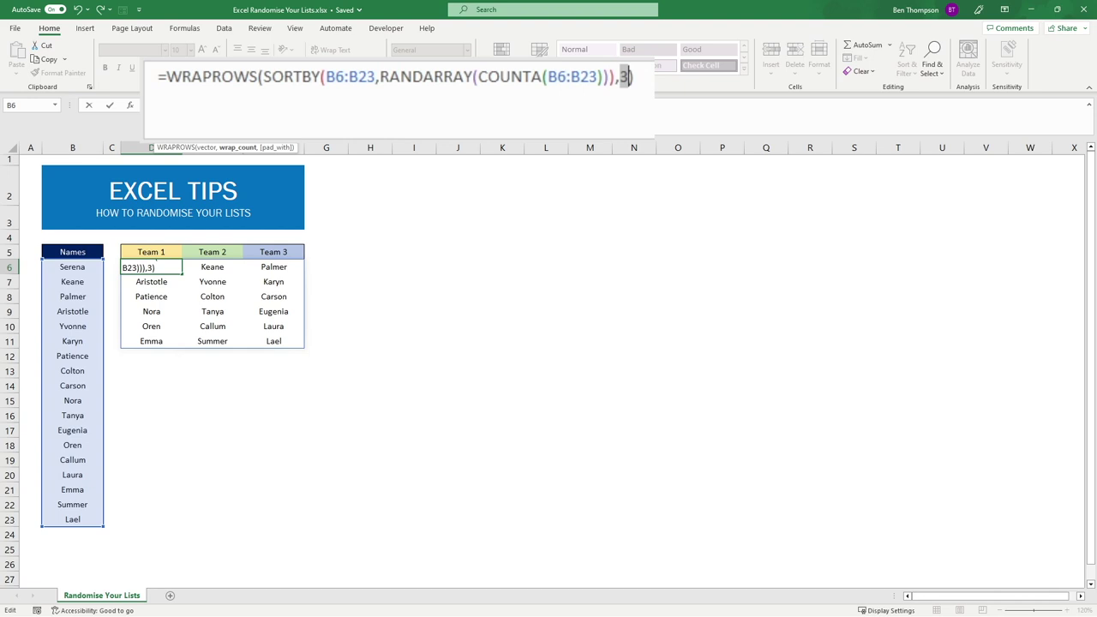
pyautogui.click(635, 76)
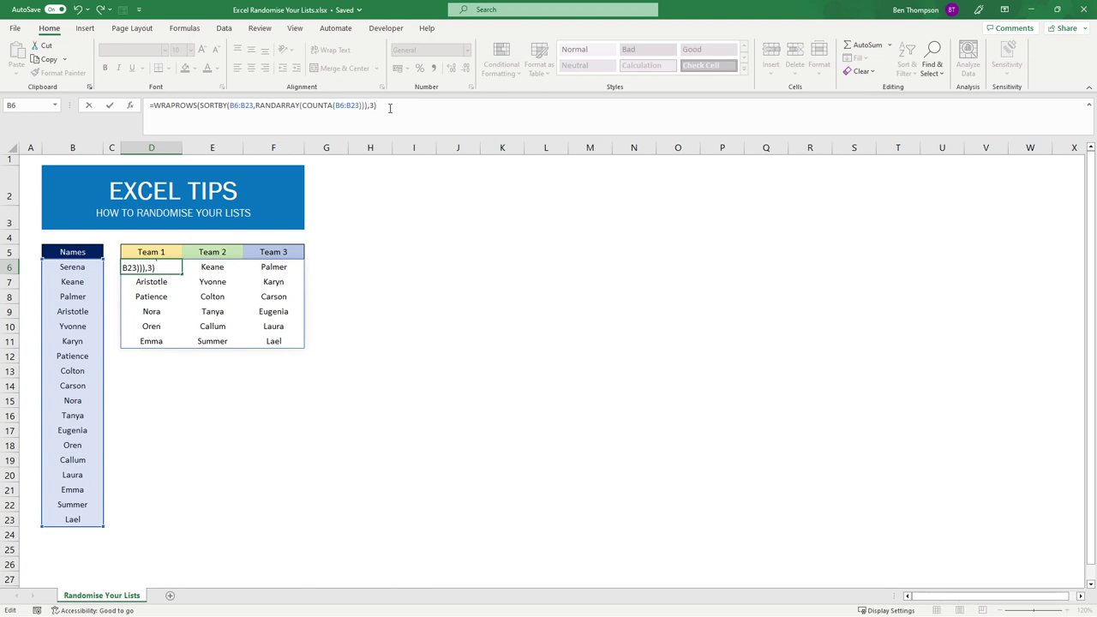
# - Enter the formula, then compare where Serena, Keane and Palmer landed in the shuffled teams
pyautogui.press('Return')
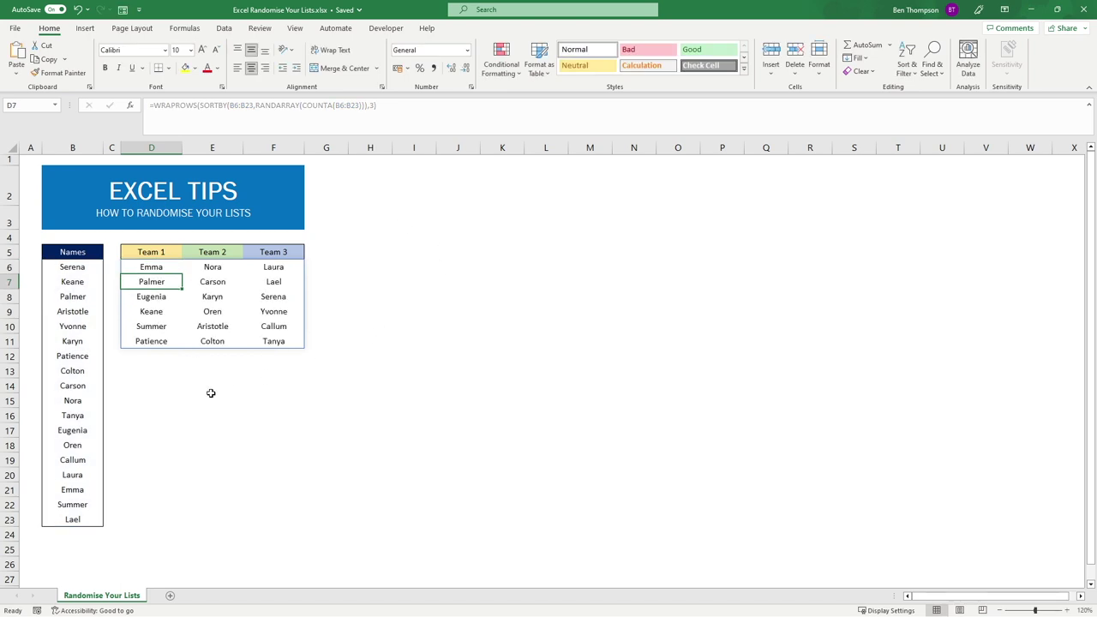
pyautogui.click(172, 267)
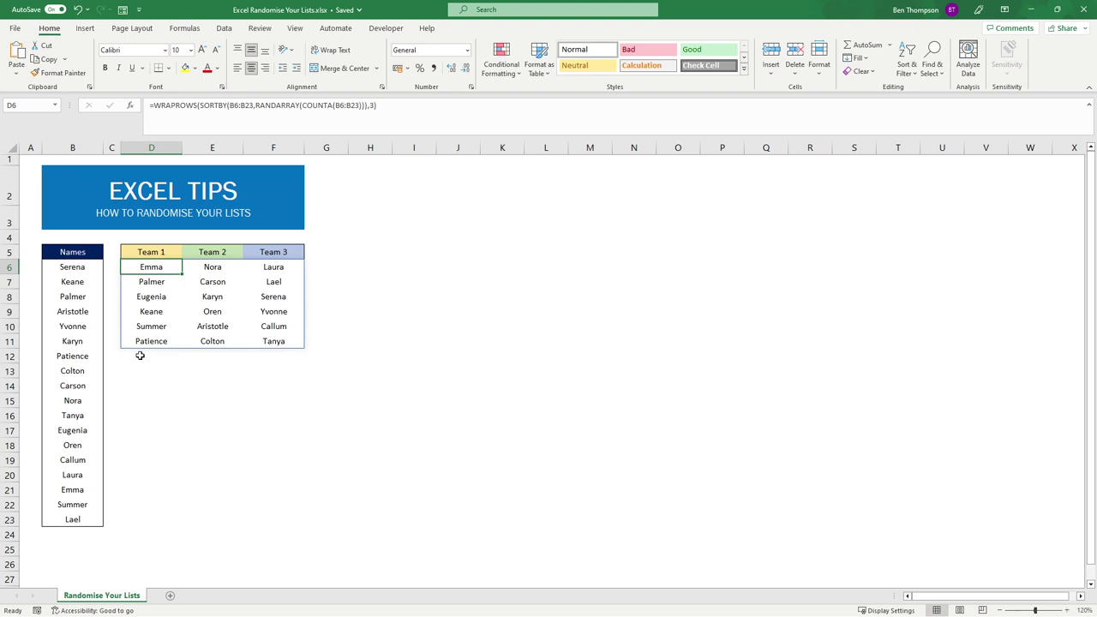
pyautogui.moveTo(79, 269); pyautogui.dragTo(86, 297)
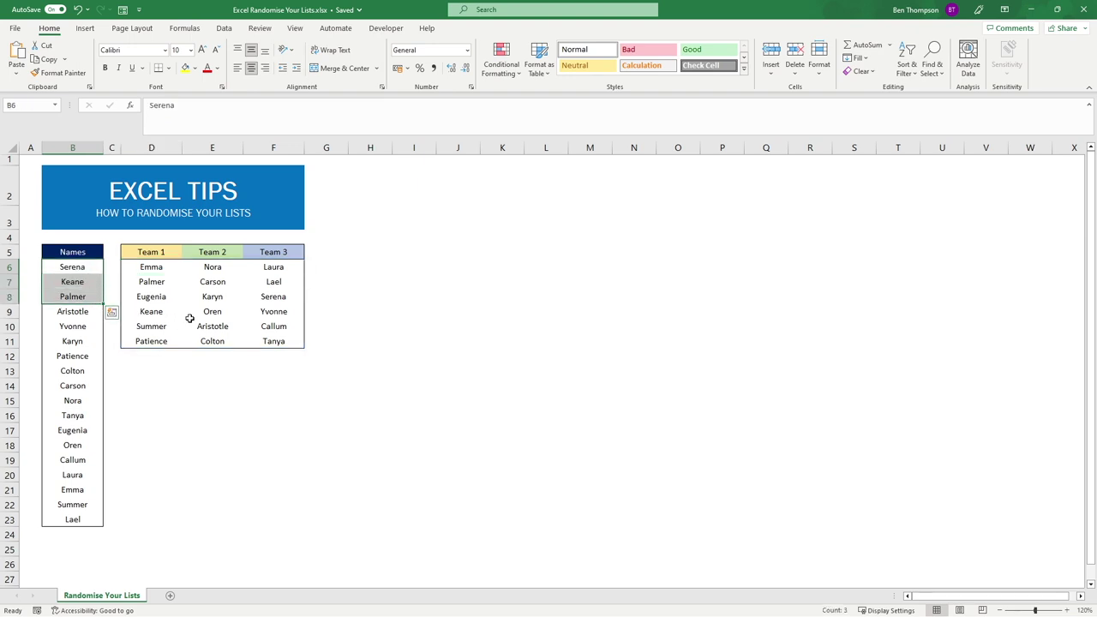
pyautogui.keyDown('ctrl'); pyautogui.click(158, 283); pyautogui.keyUp('ctrl')
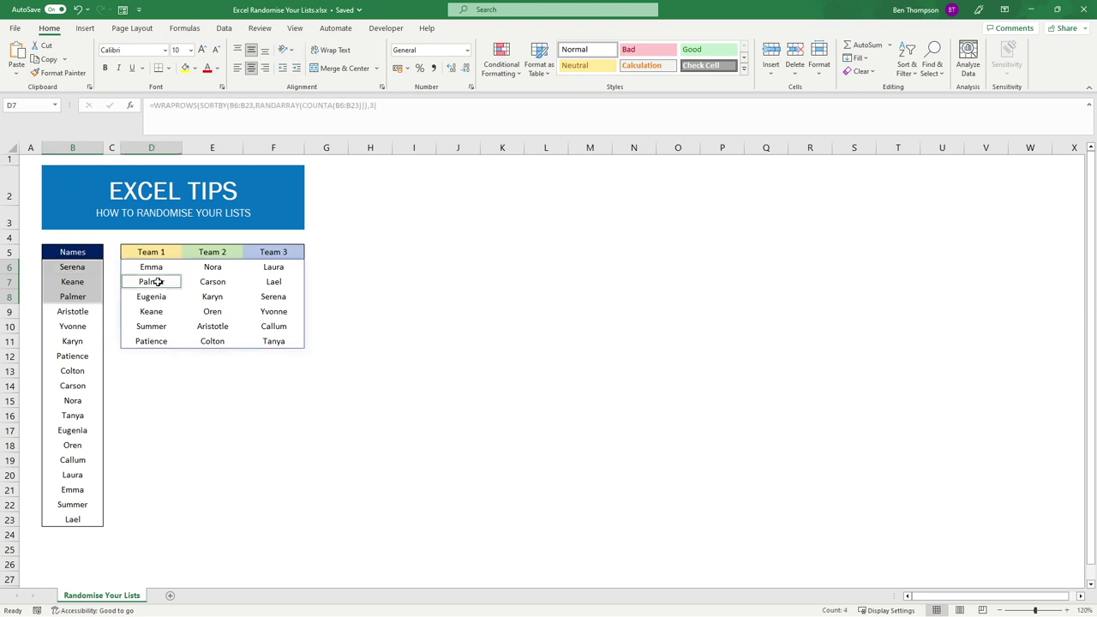
pyautogui.keyDown('ctrl'); pyautogui.click(271, 298); pyautogui.keyUp('ctrl')
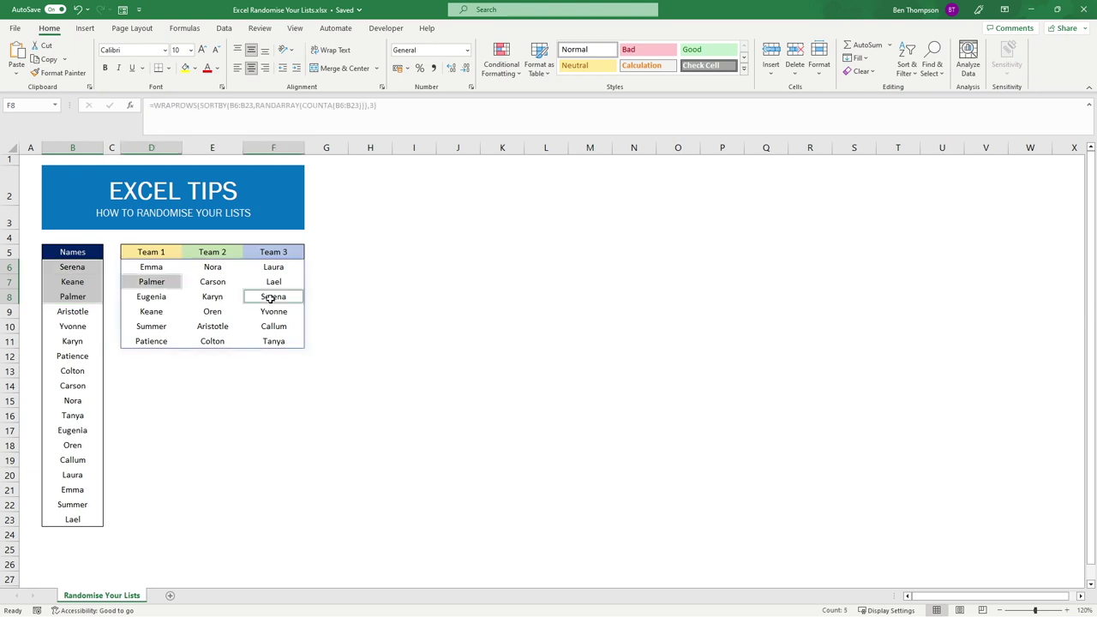
pyautogui.keyDown('ctrl'); pyautogui.click(157, 310); pyautogui.keyUp('ctrl')
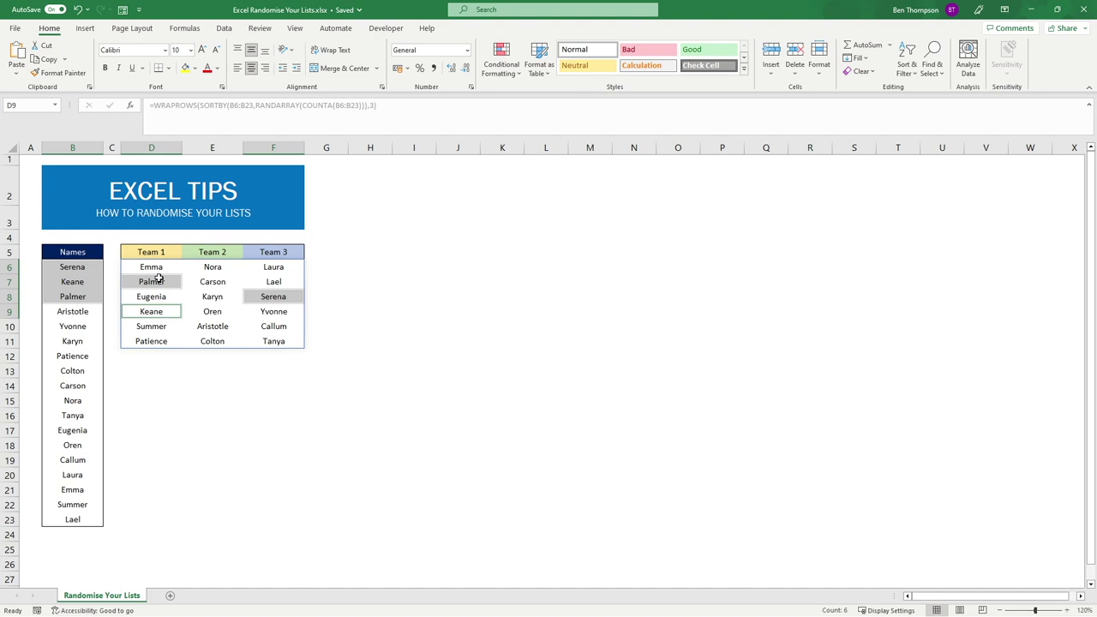
# - From empty cell D13, recalculate five times with F9 until the teams start with Nora, Patience and Callum
pyautogui.click(161, 371)
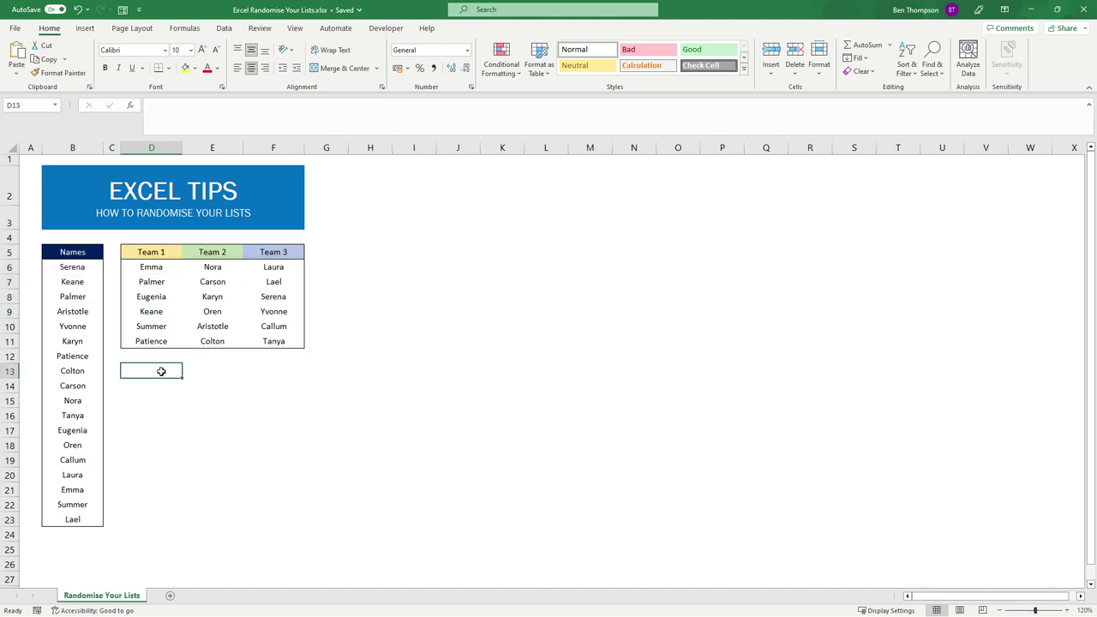
pyautogui.press('F9')
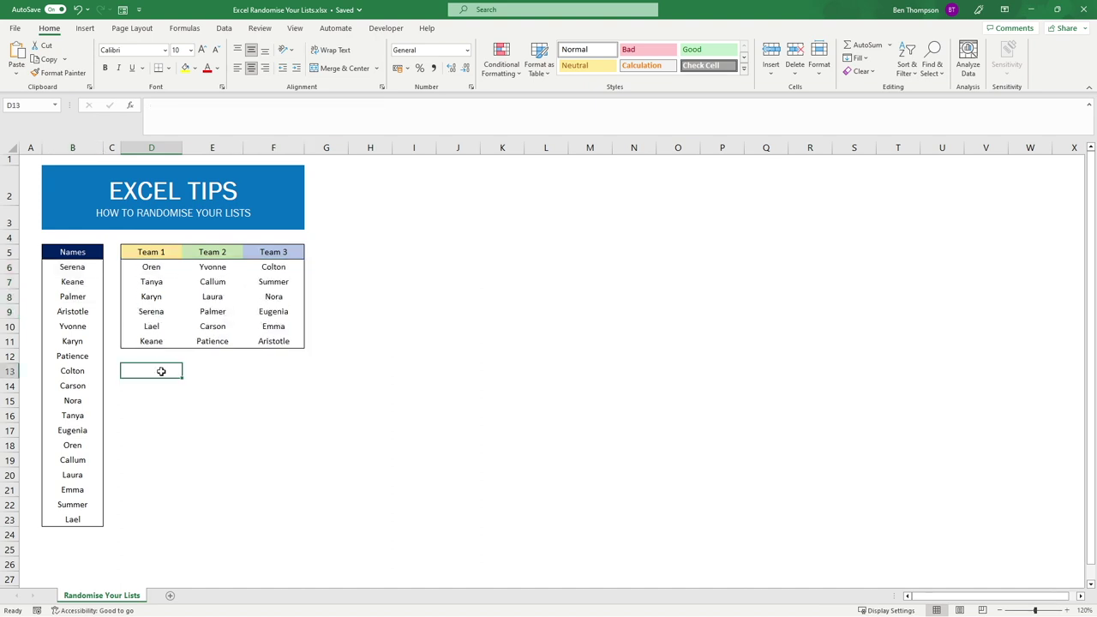
pyautogui.press('F9')
pyautogui.press('F9')
pyautogui.press('F9')
pyautogui.press('F9')
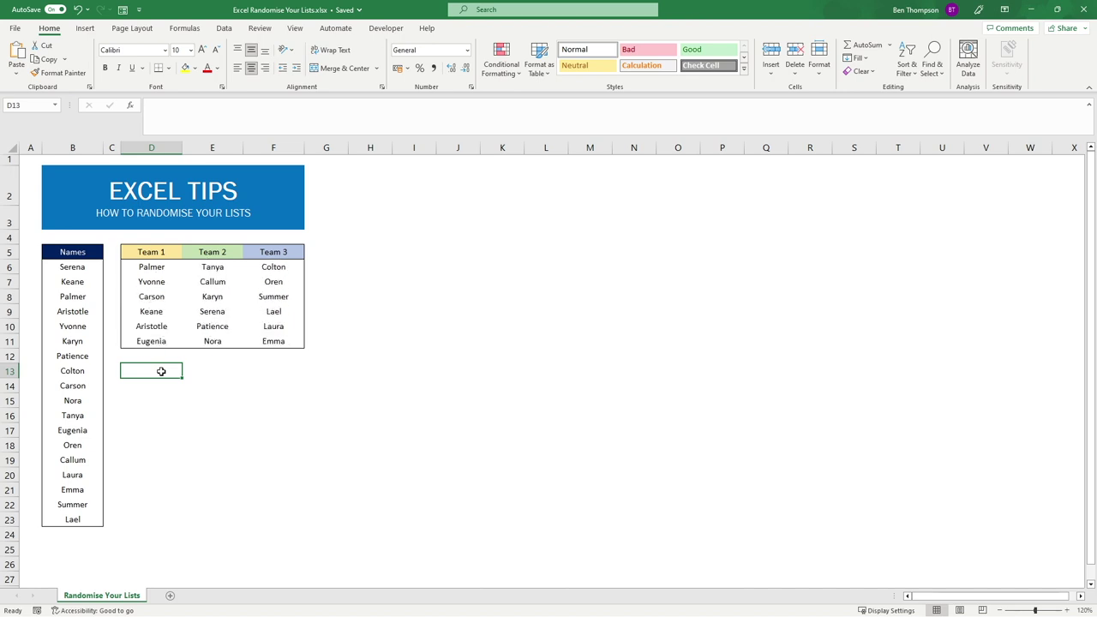
pyautogui.press('F9')
pyautogui.press('F9')
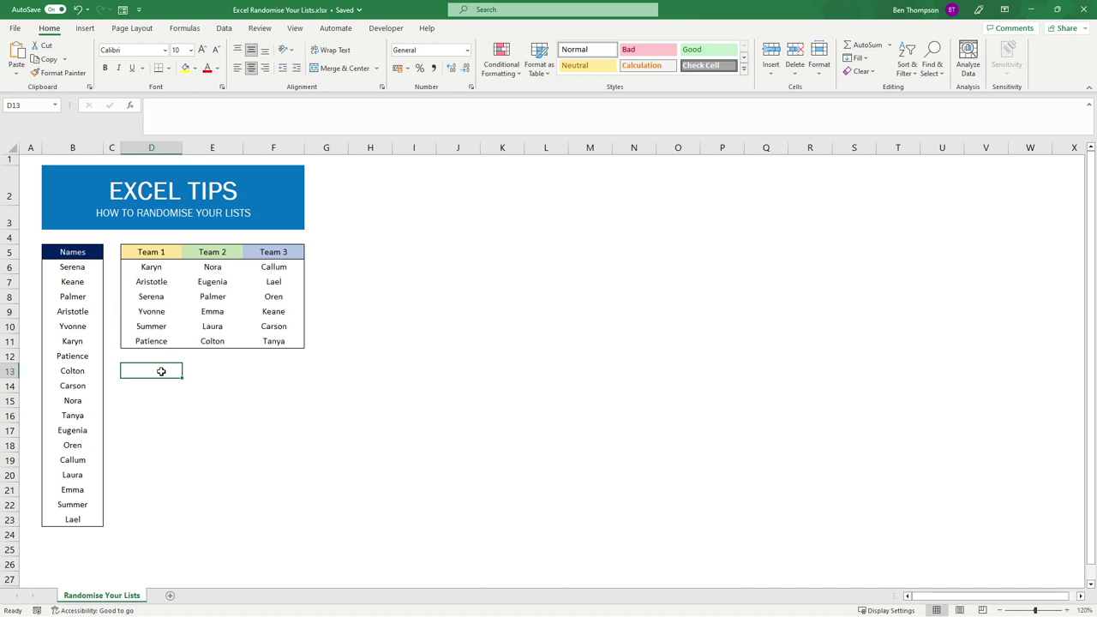
pyautogui.press('F9')
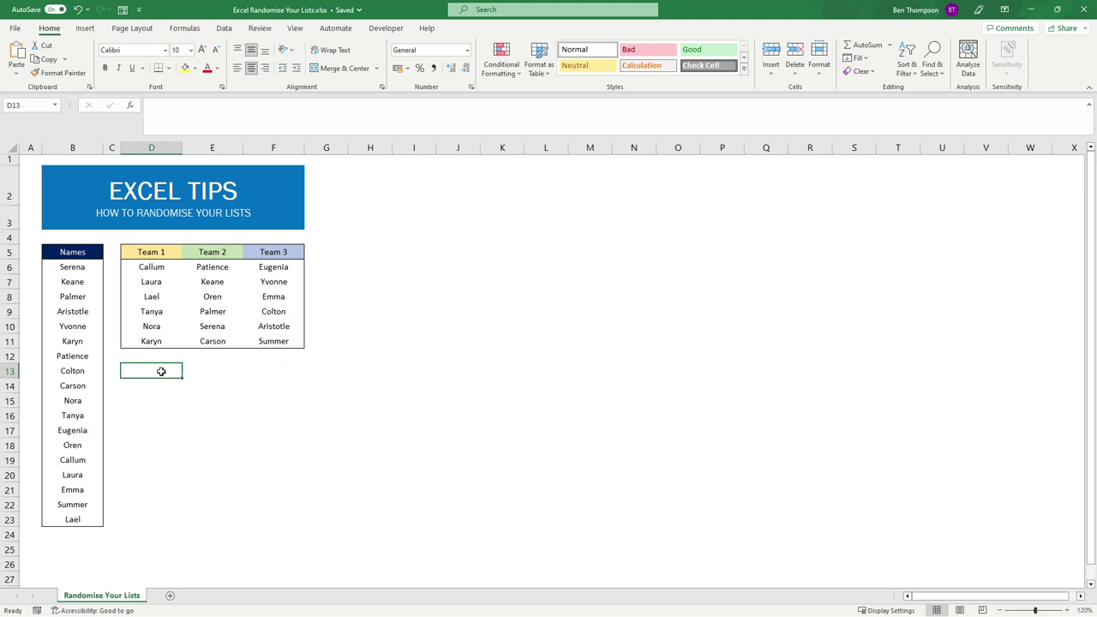
pyautogui.press('F9')
pyautogui.press('F9')
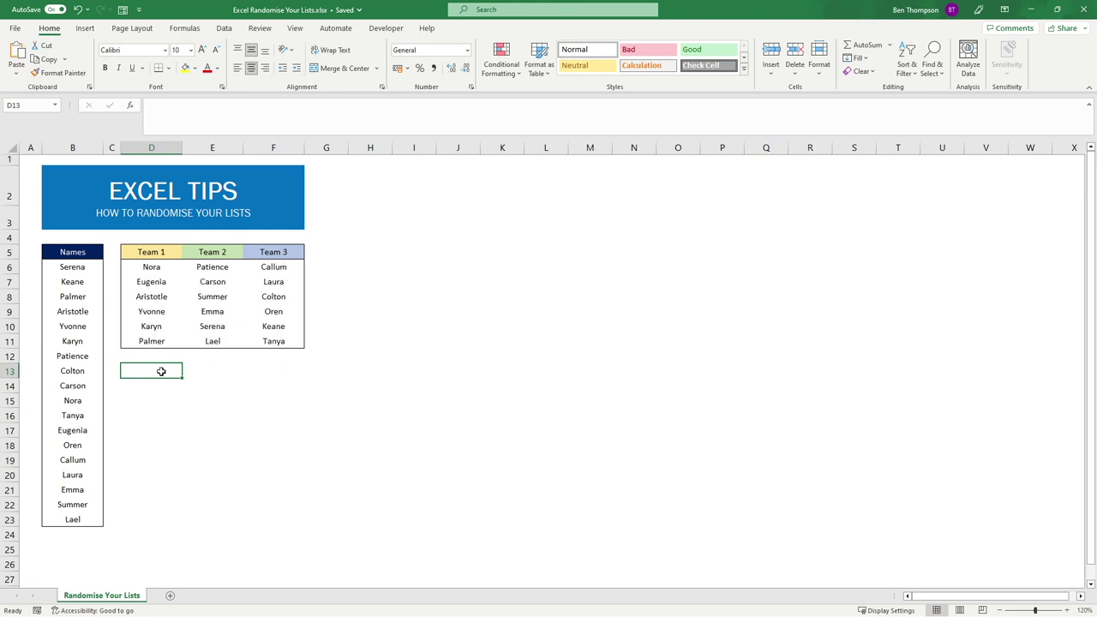